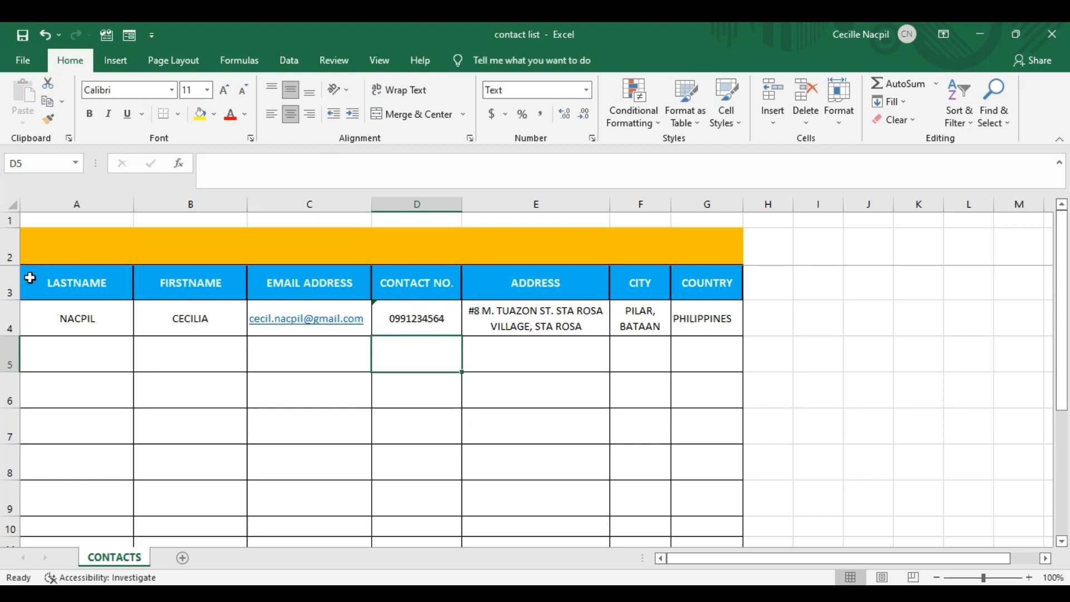
Convert the header and first contact record in A3:G4 into a table.
left_click_drag(29, 276, 696, 313)
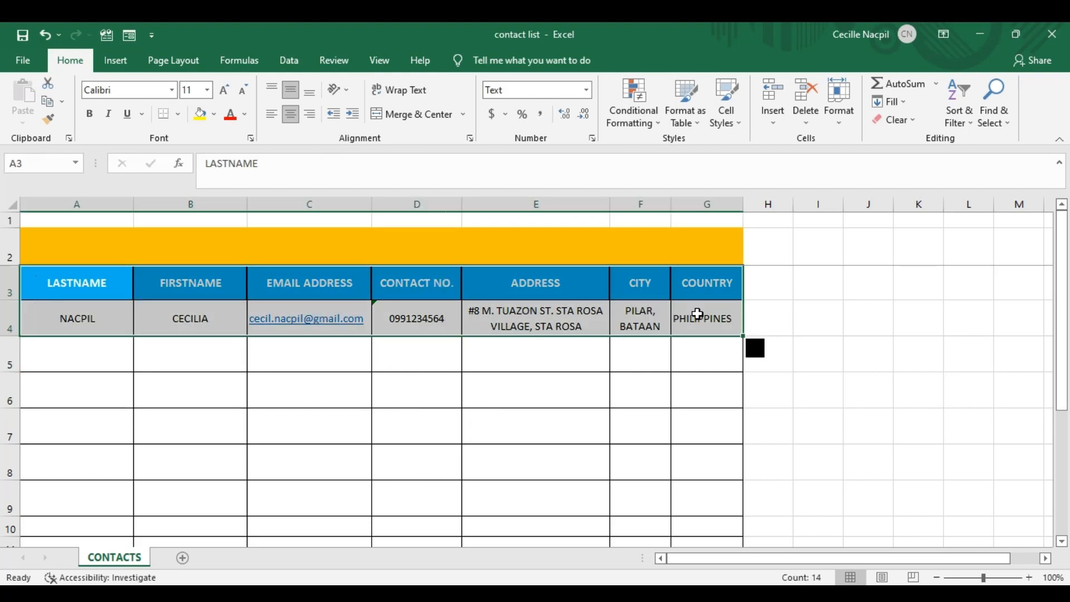
left_click(118, 61)
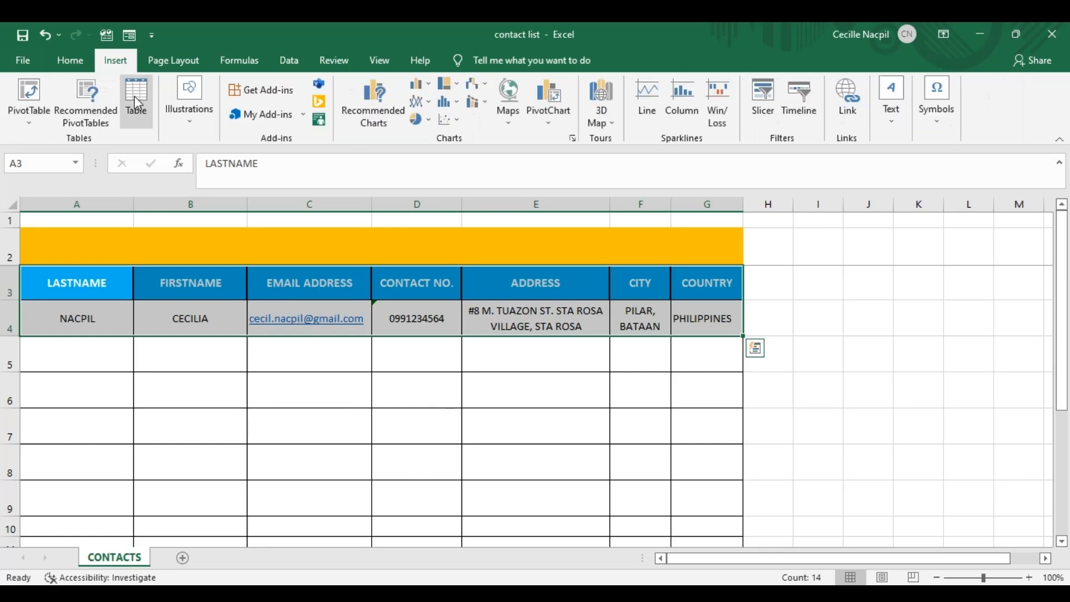
left_click(138, 100)
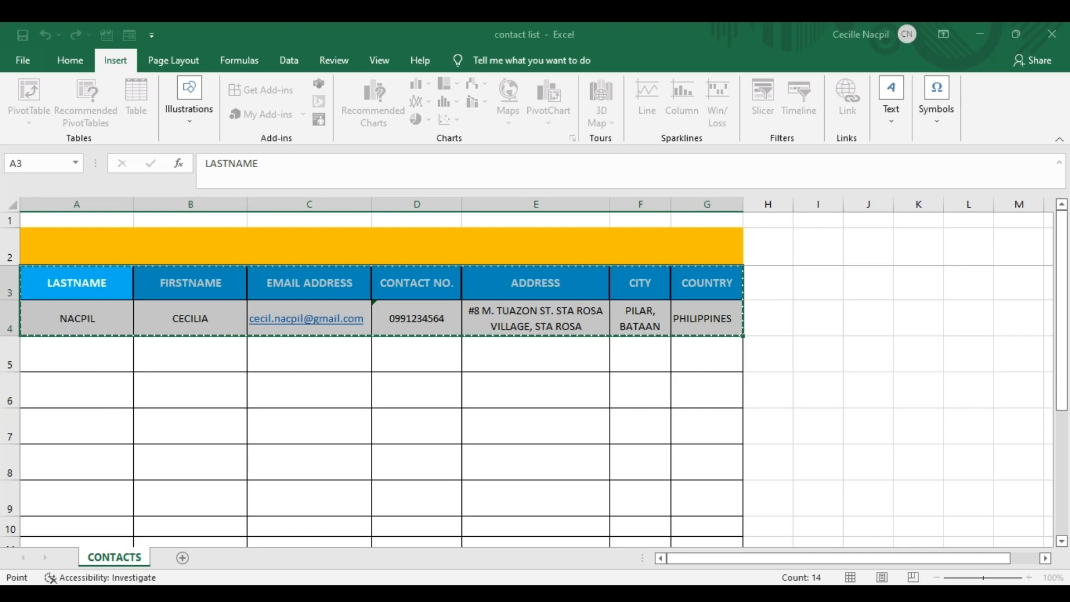
key("Return")
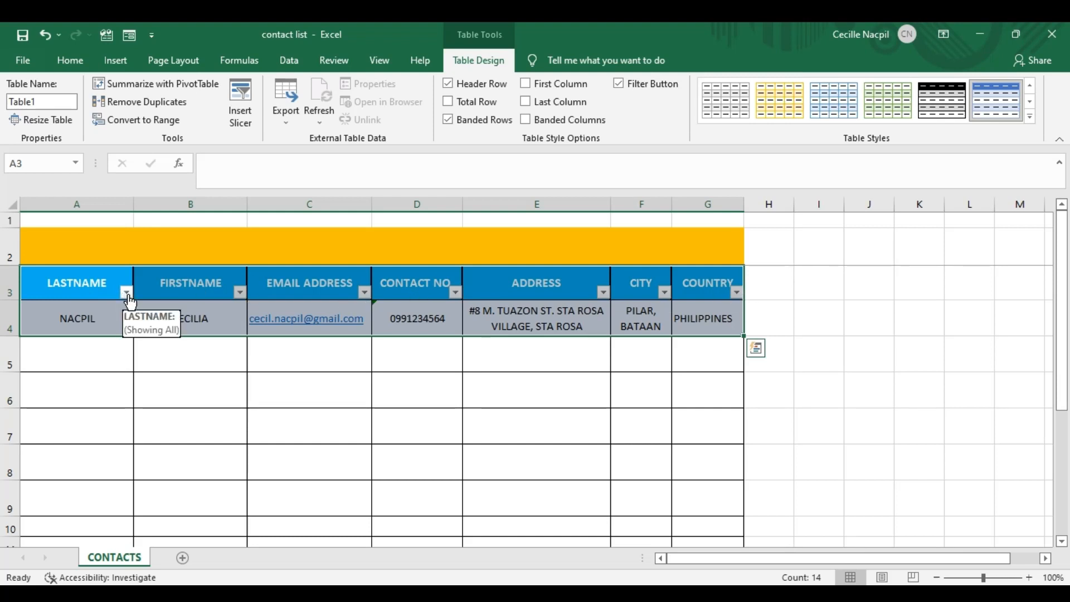
left_click(721, 399)
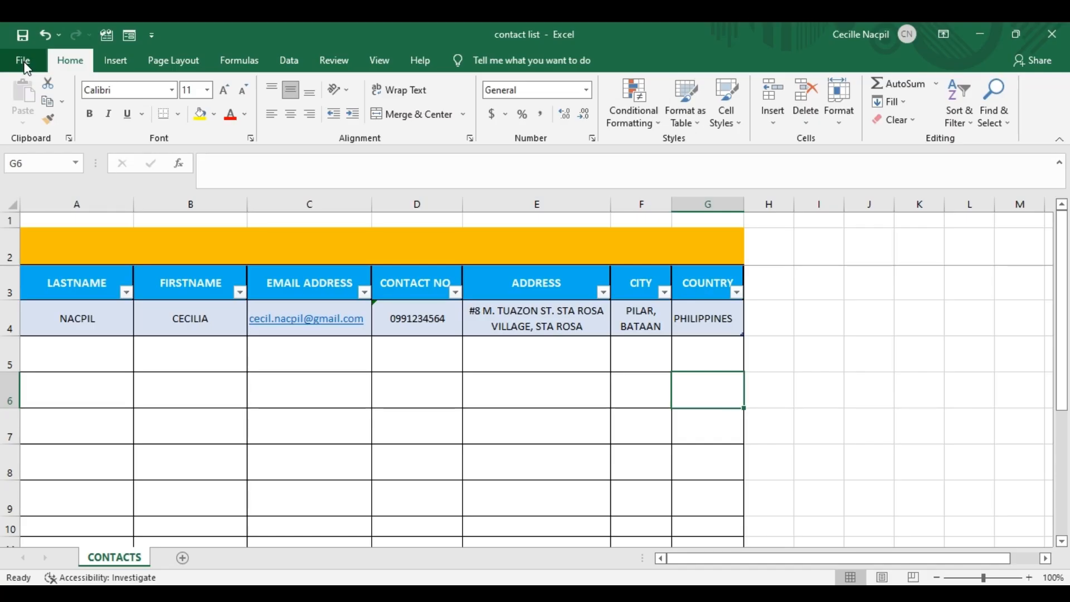
Open the ribbon customization settings in the program options.
left_click(25, 62)
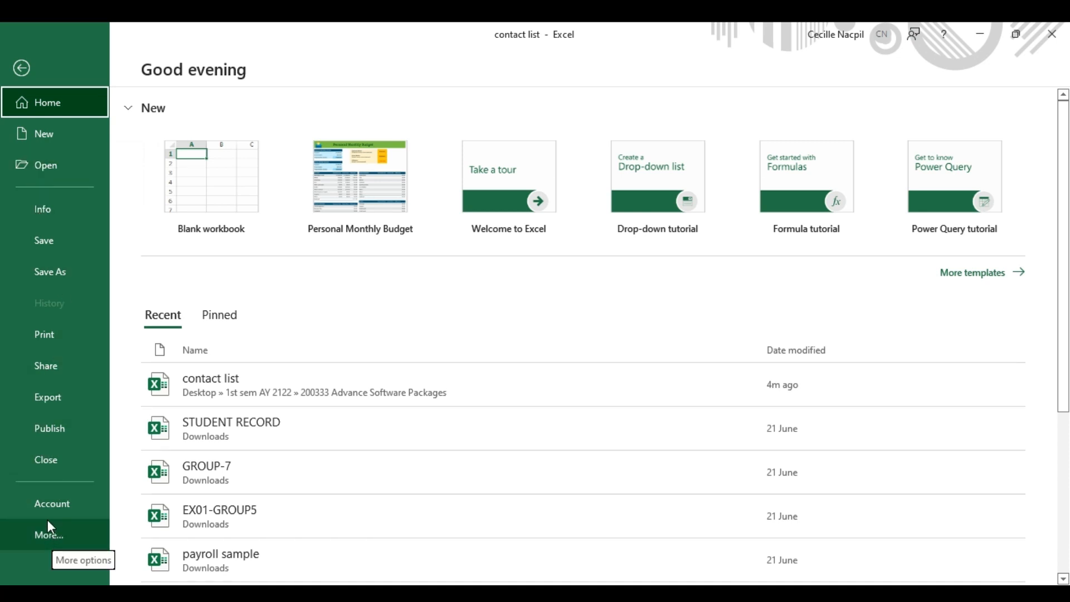
left_click(59, 537)
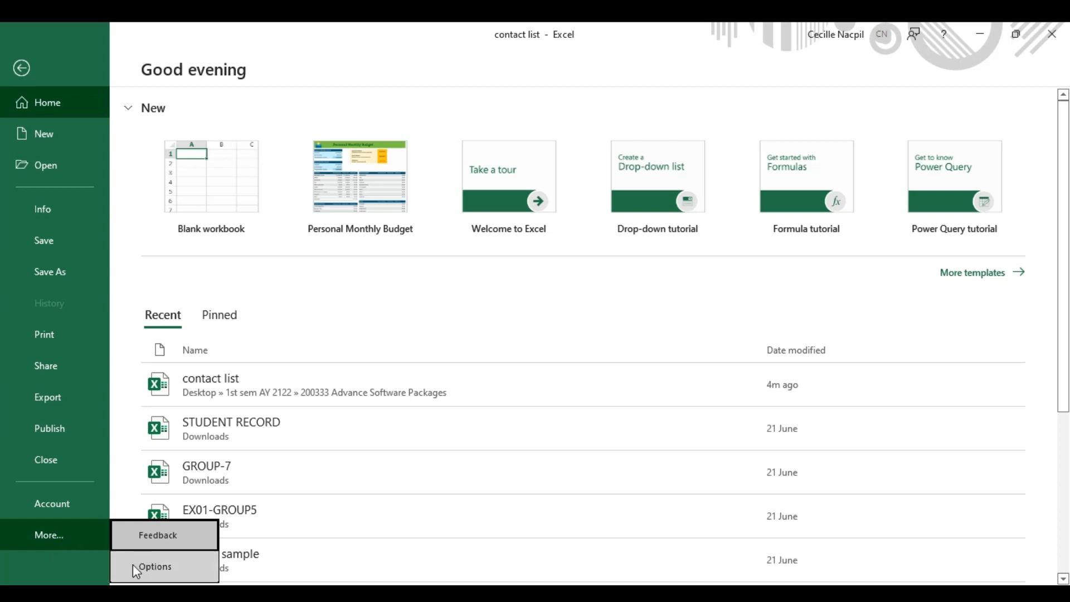
left_click(162, 567)
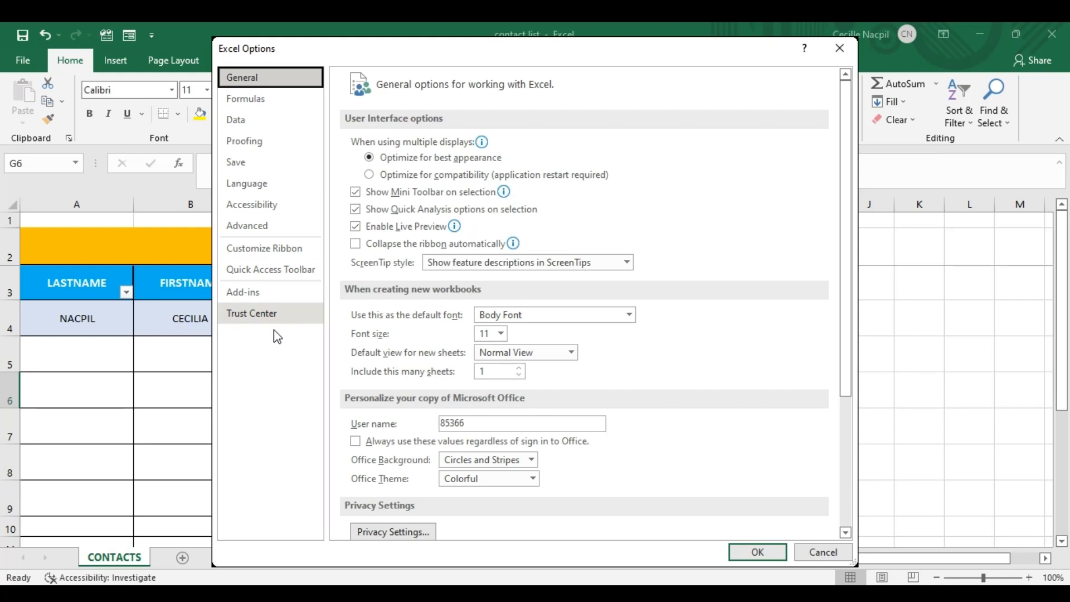
left_click(287, 253)
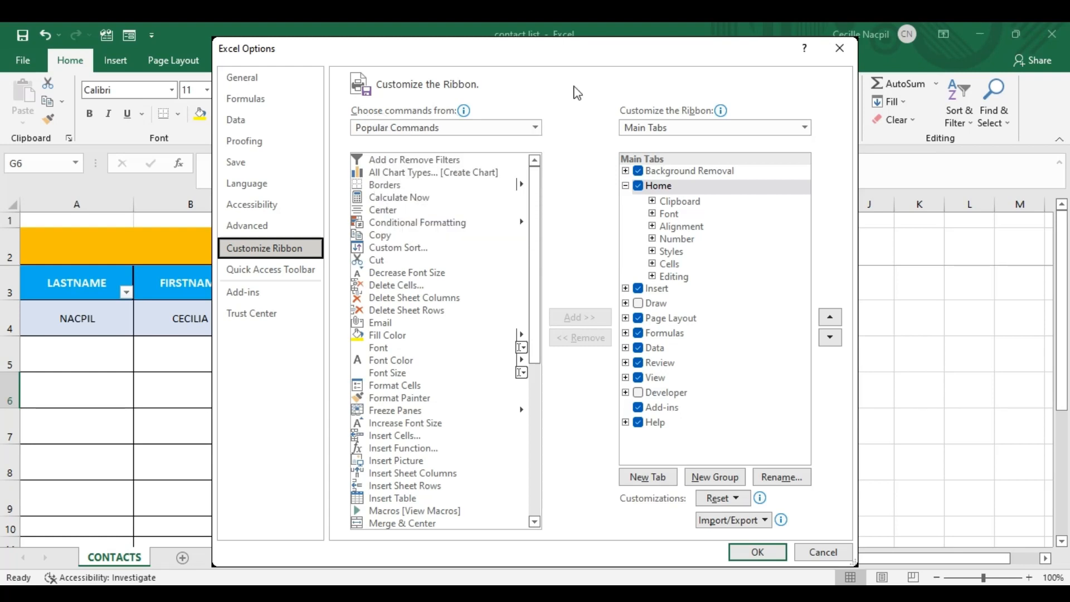
Show the commands not in the ribbon and select the Form command from the list.
left_click(536, 129)
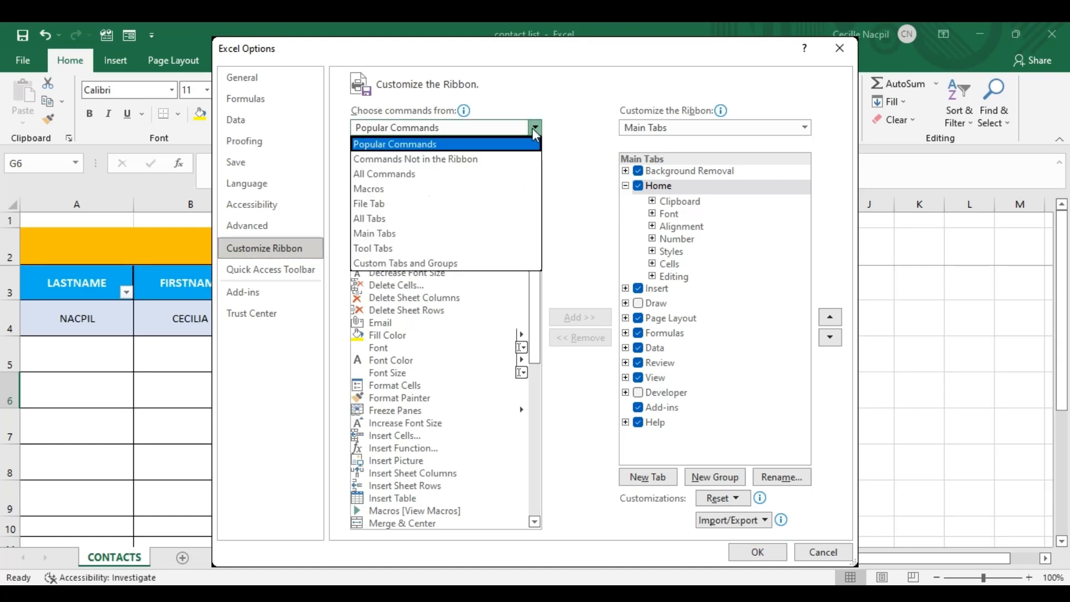
left_click(415, 160)
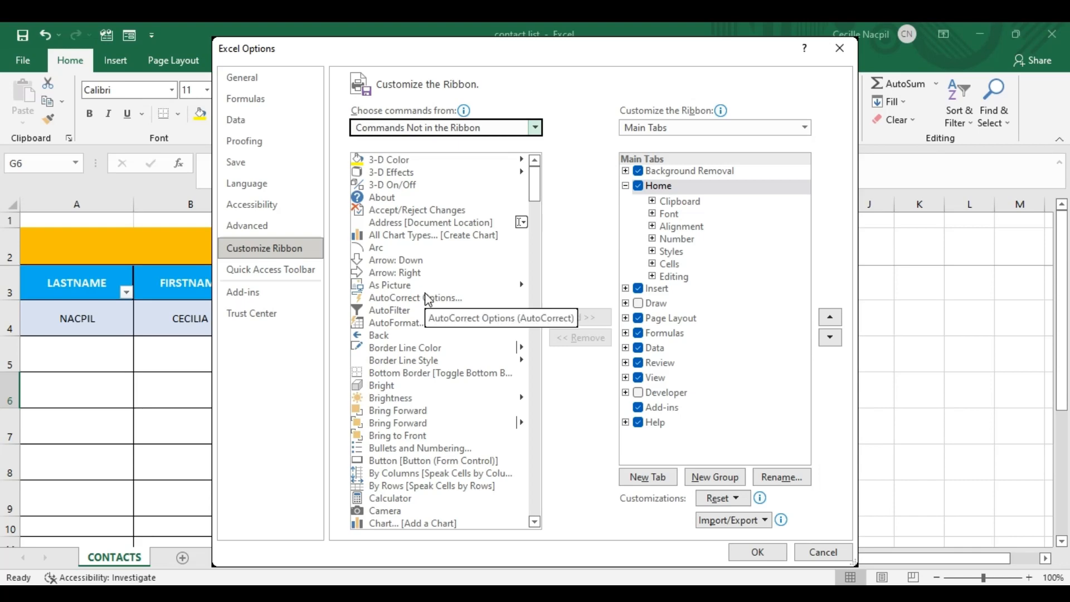
scroll(428, 300, "down", 5)
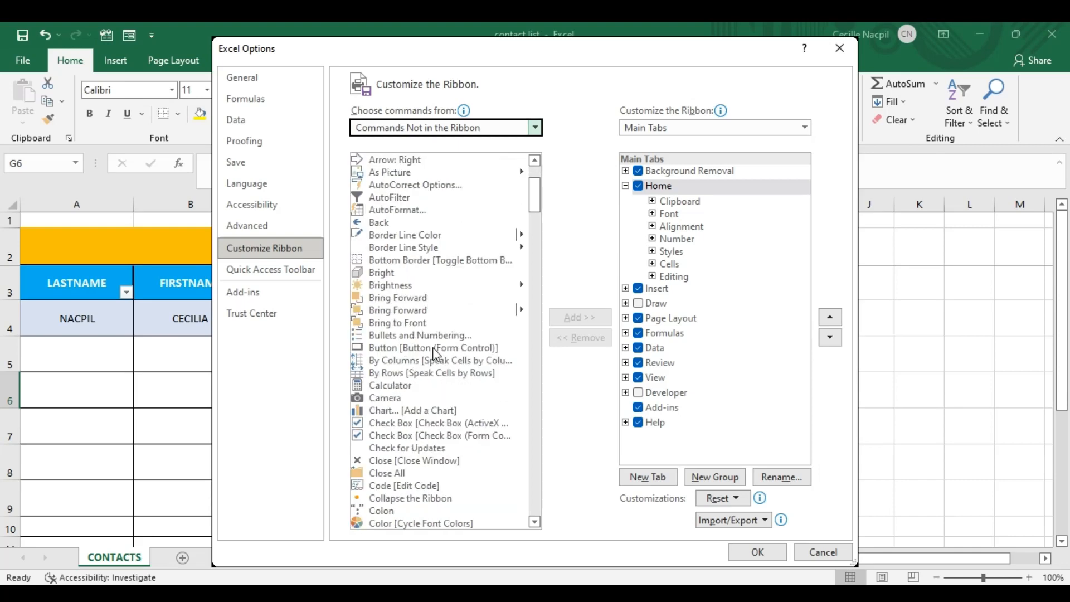
scroll(427, 385, "down", 4)
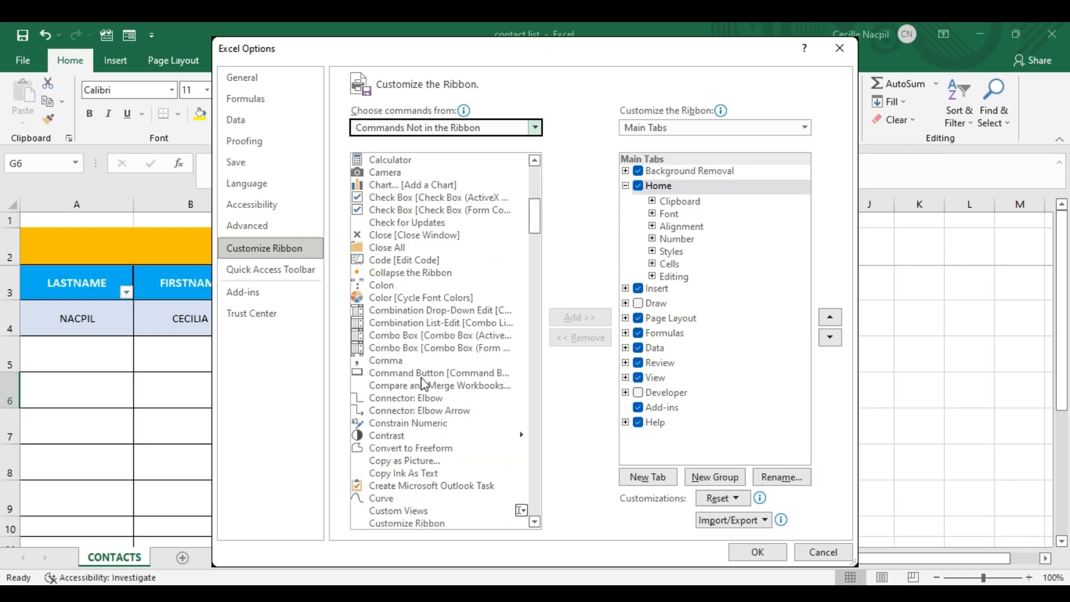
scroll(425, 384, "down", 4)
scroll(405, 463, "down", 3)
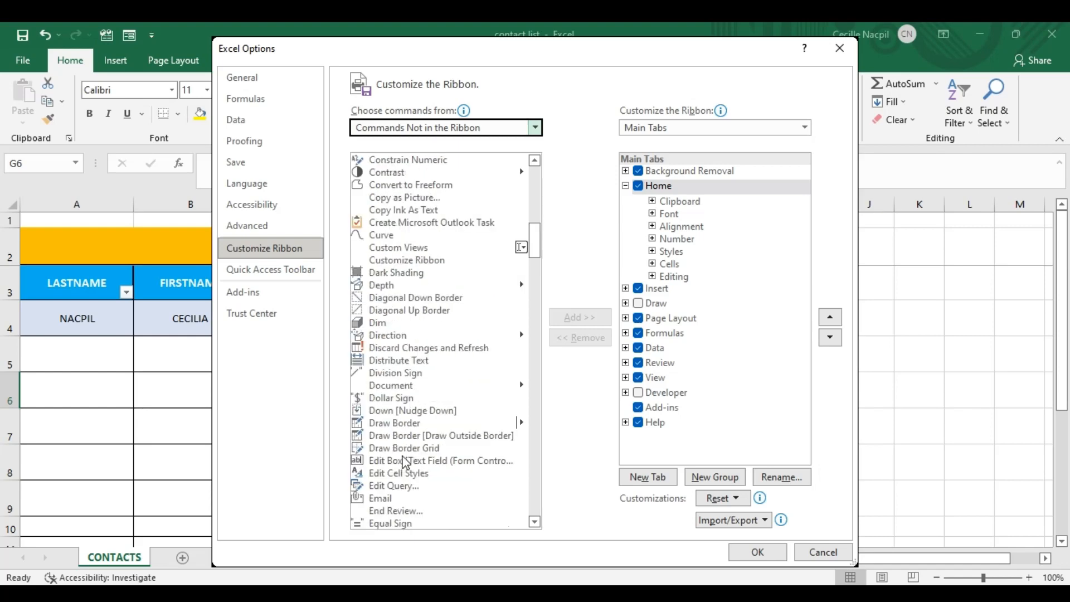
scroll(405, 463, "down", 1)
scroll(405, 463, "down", 4)
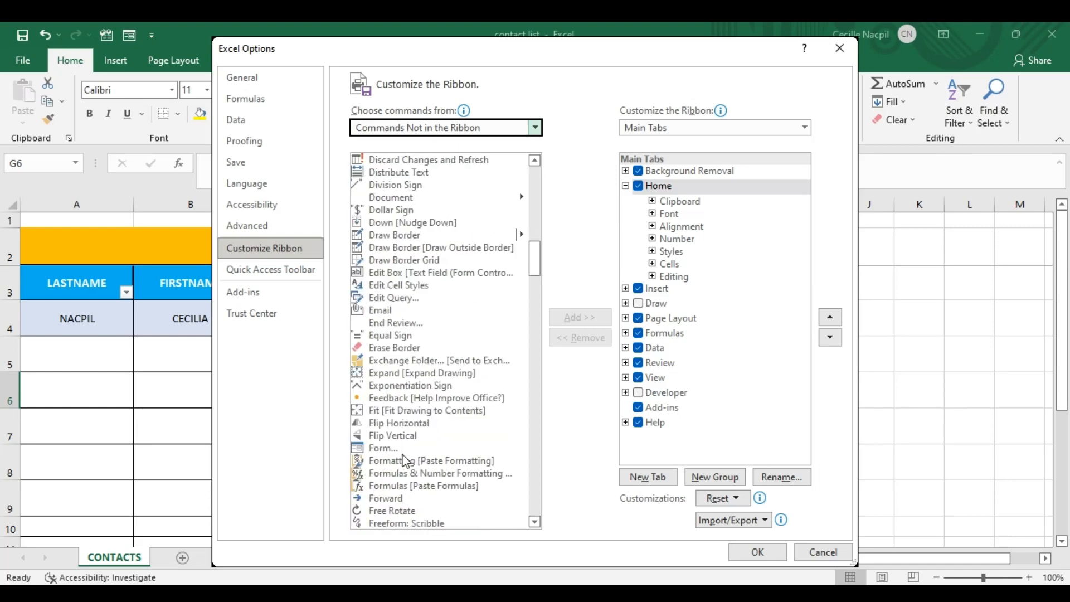
left_click(384, 451)
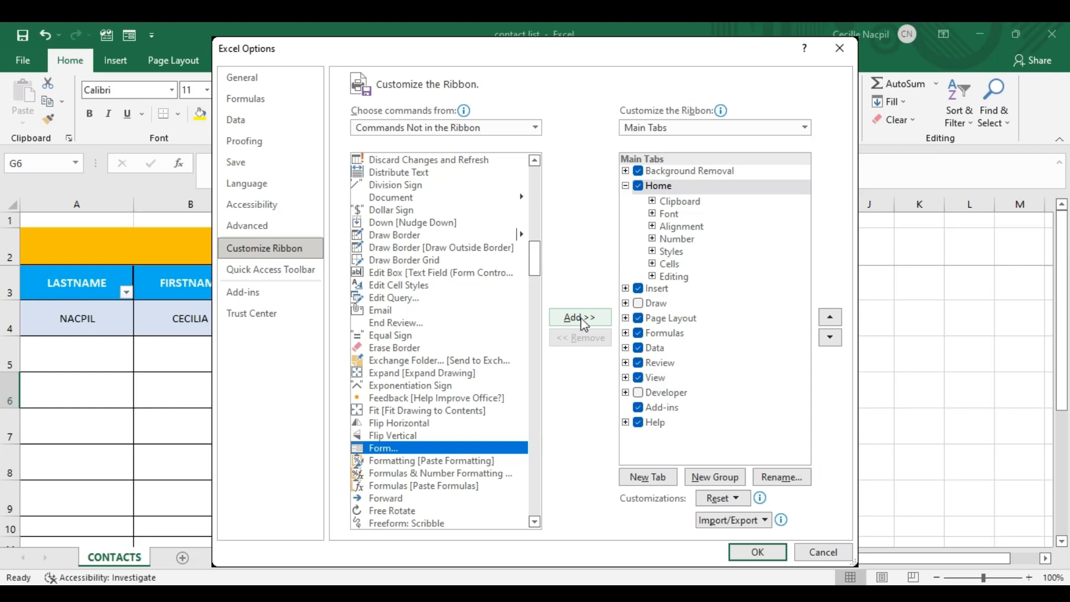
Create a new custom ribbon tab after Home and name it "Data Entry".
left_click(658, 483)
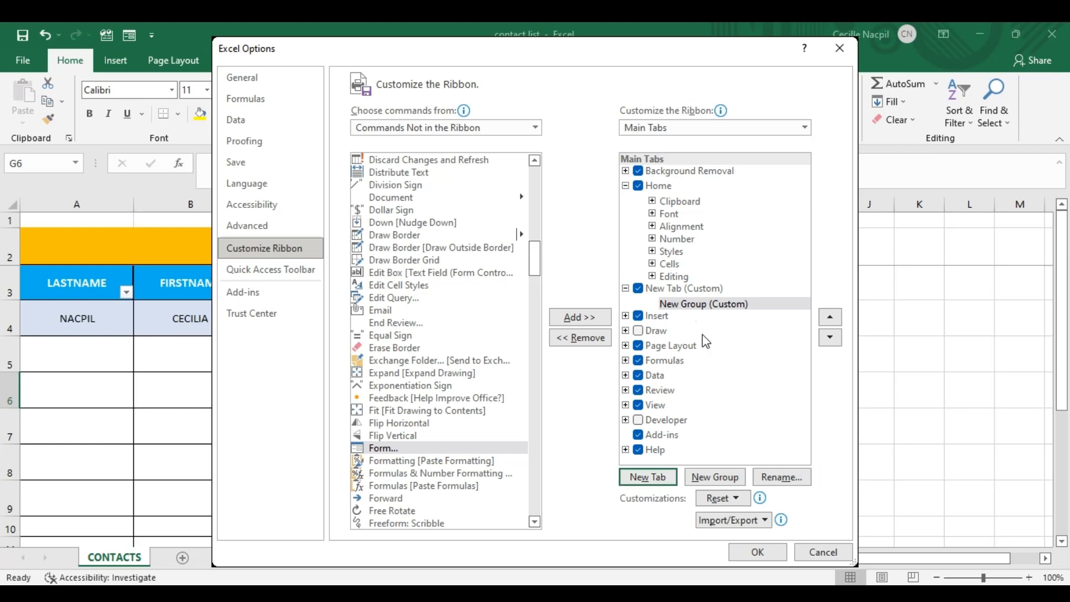
left_click(690, 289)
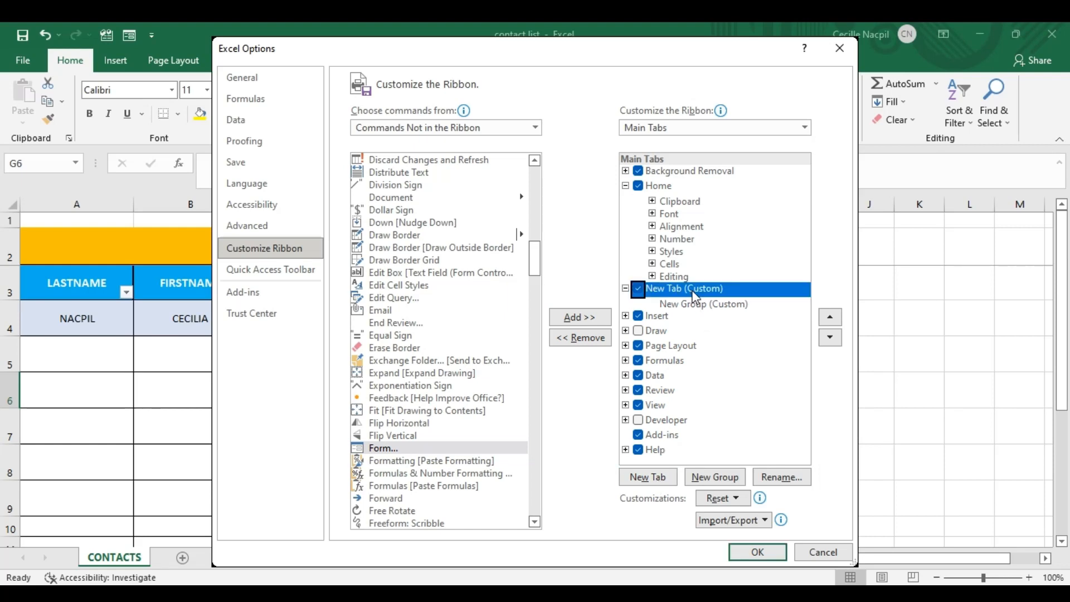
left_click(780, 477)
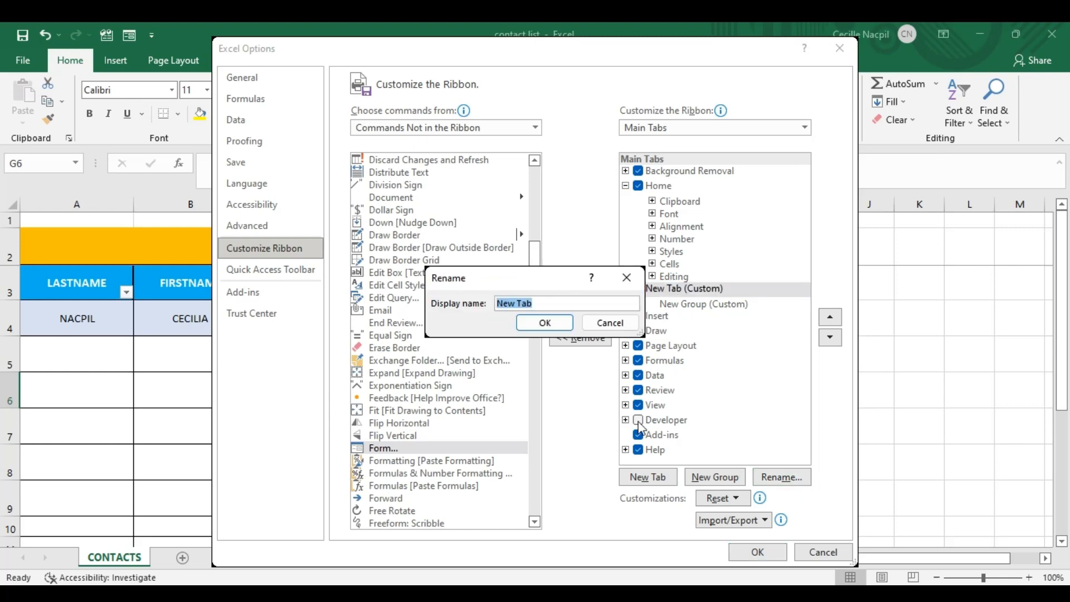
type("Data Entry")
left_click(547, 325)
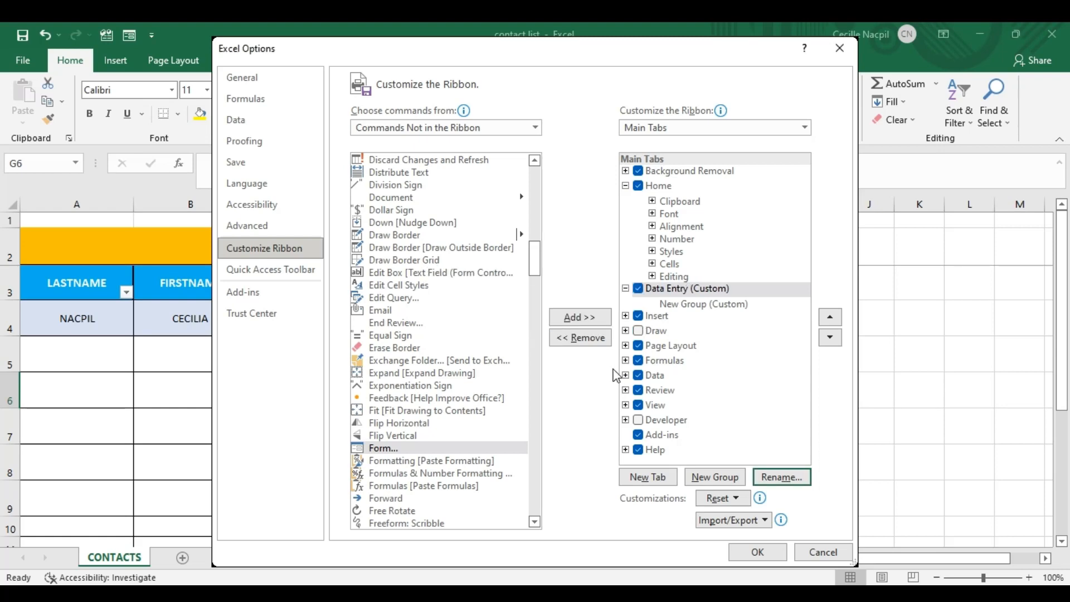
Add the Form command to the new group of the Data Entry tab and apply the ribbon changes.
left_click(701, 307)
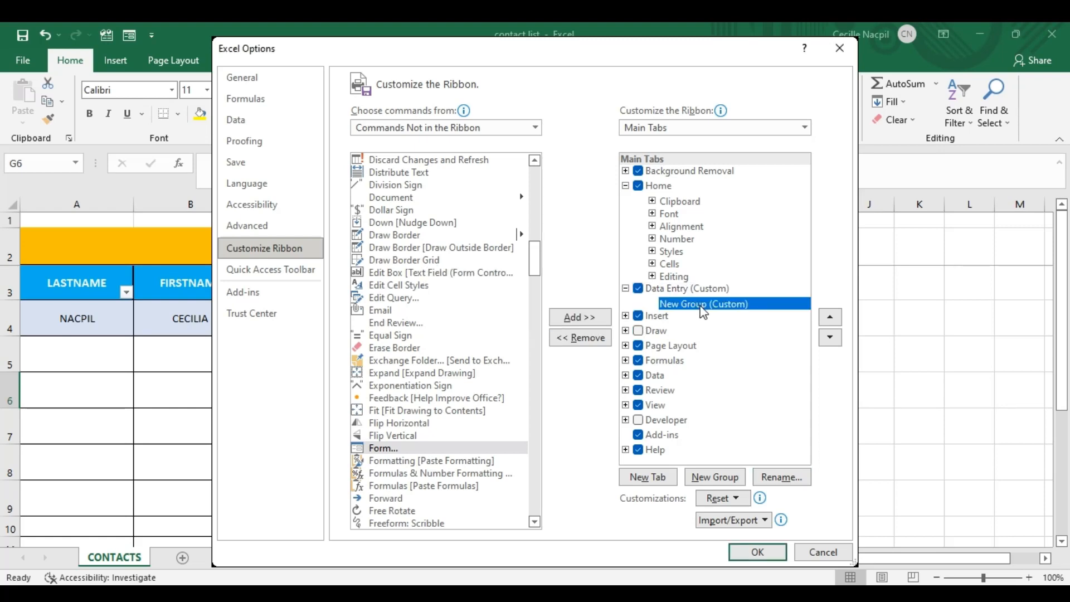
left_click(585, 321)
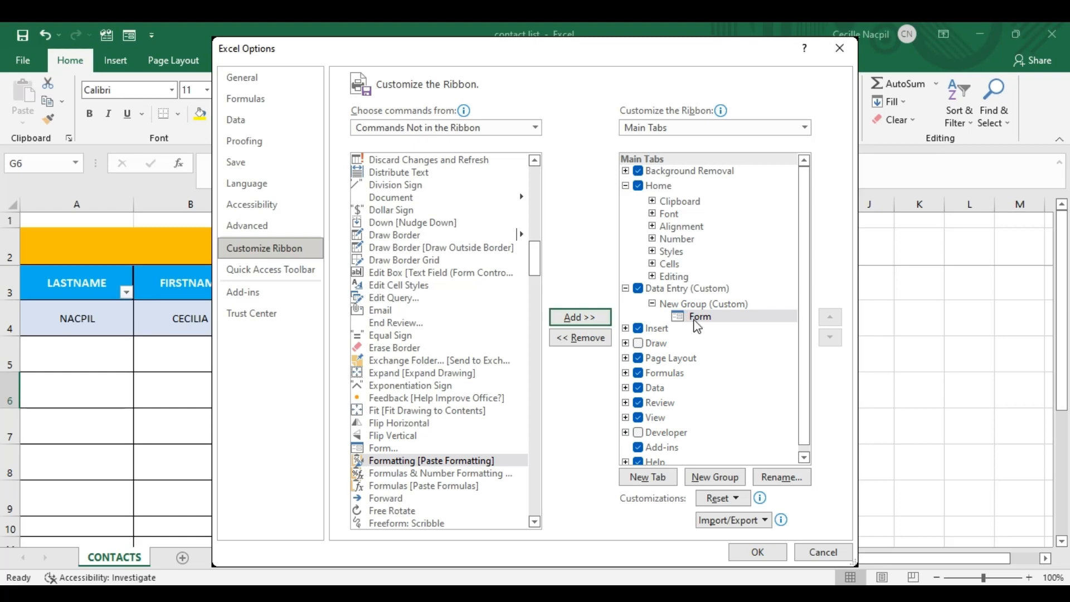
left_click(767, 555)
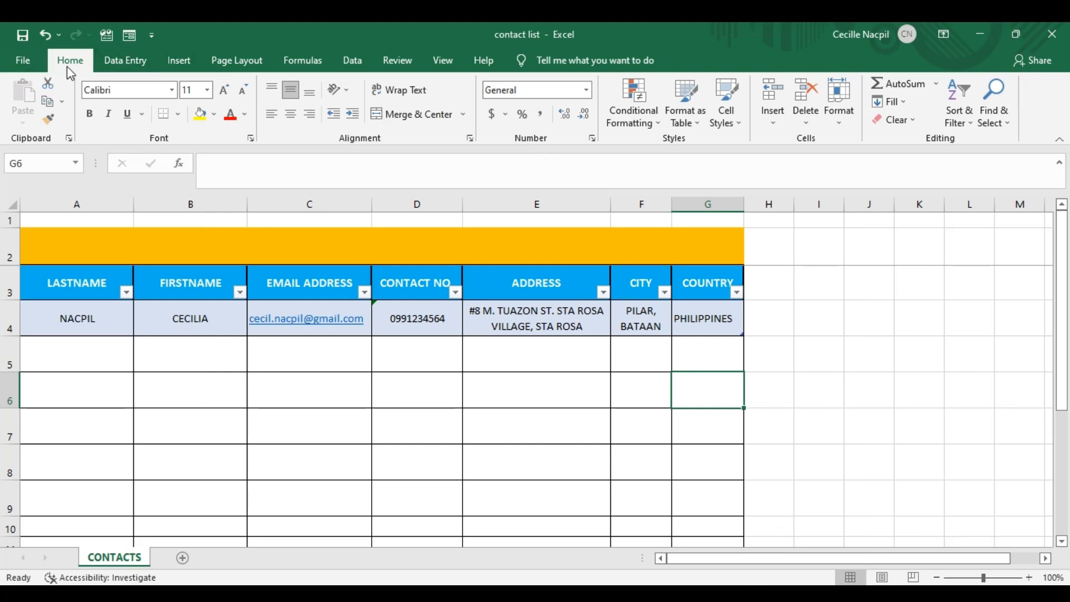
Try to open the data form with the empty cell G6 selected.
left_click(133, 65)
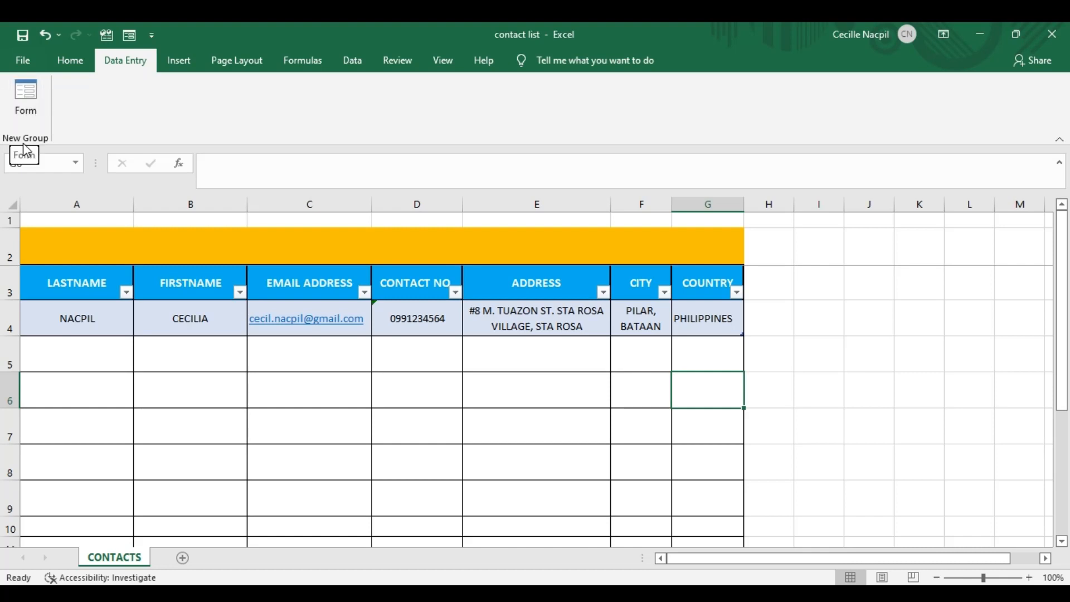
left_click(29, 95)
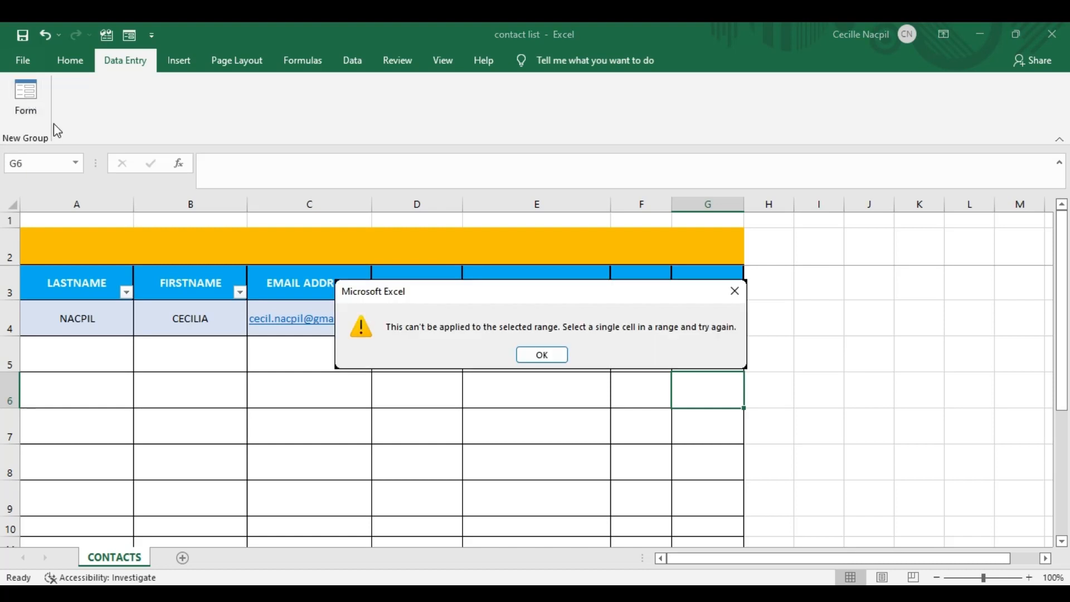
left_click(556, 359)
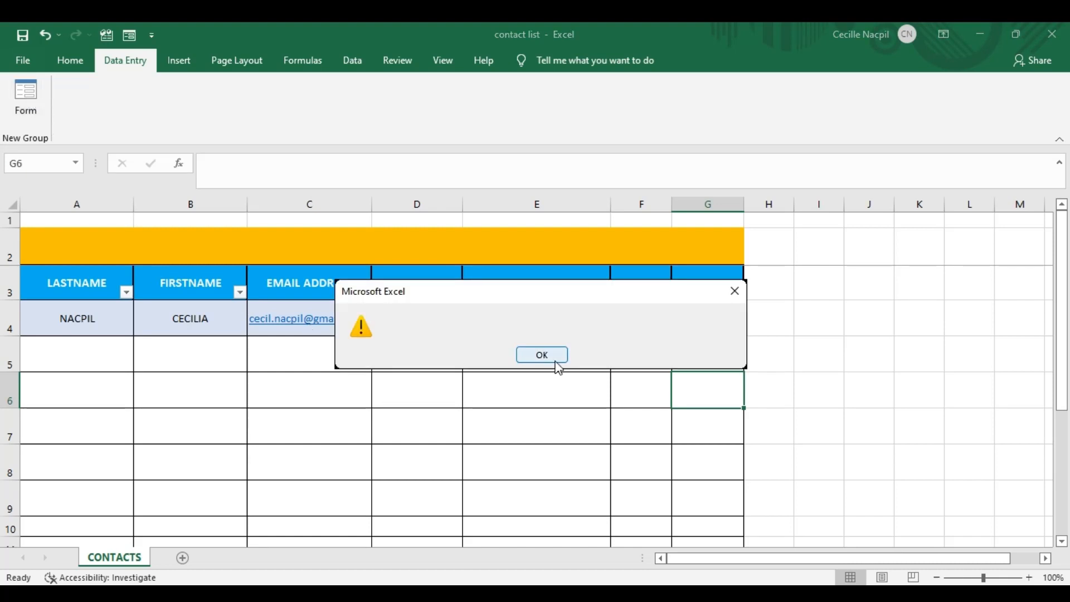
Select the LASTNAME header cell and open the data form for the contacts table.
left_click(60, 285)
left_click(28, 88)
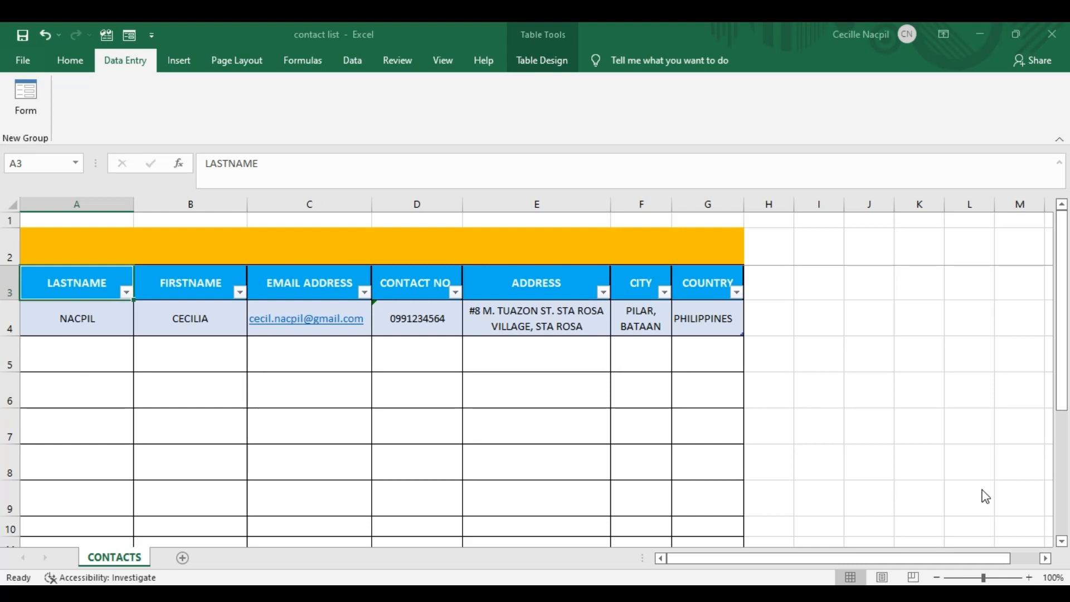
left_click(76, 352)
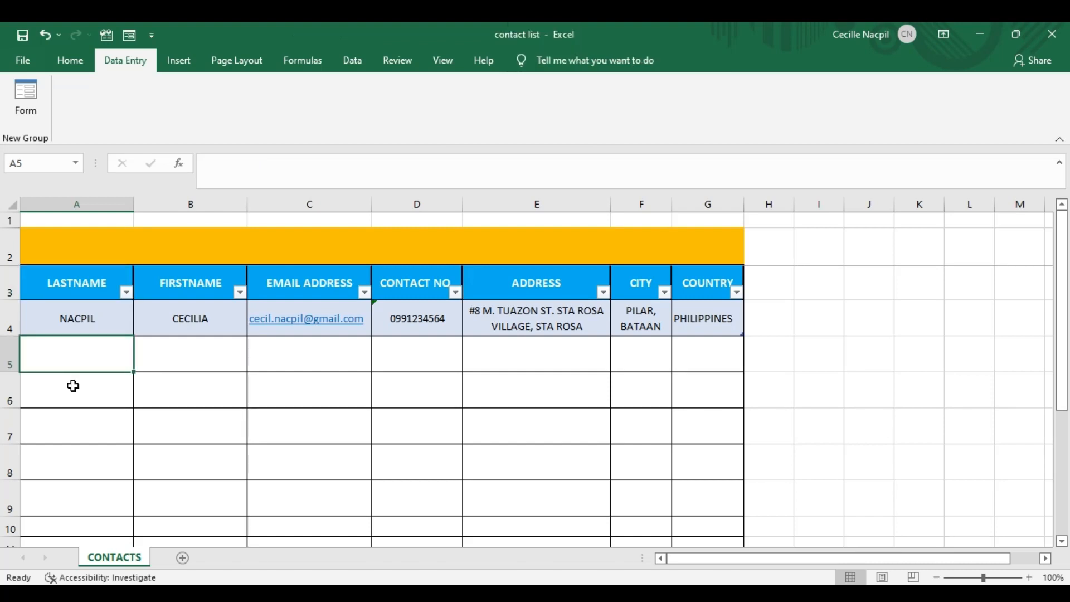
left_click(75, 391)
left_click(75, 426)
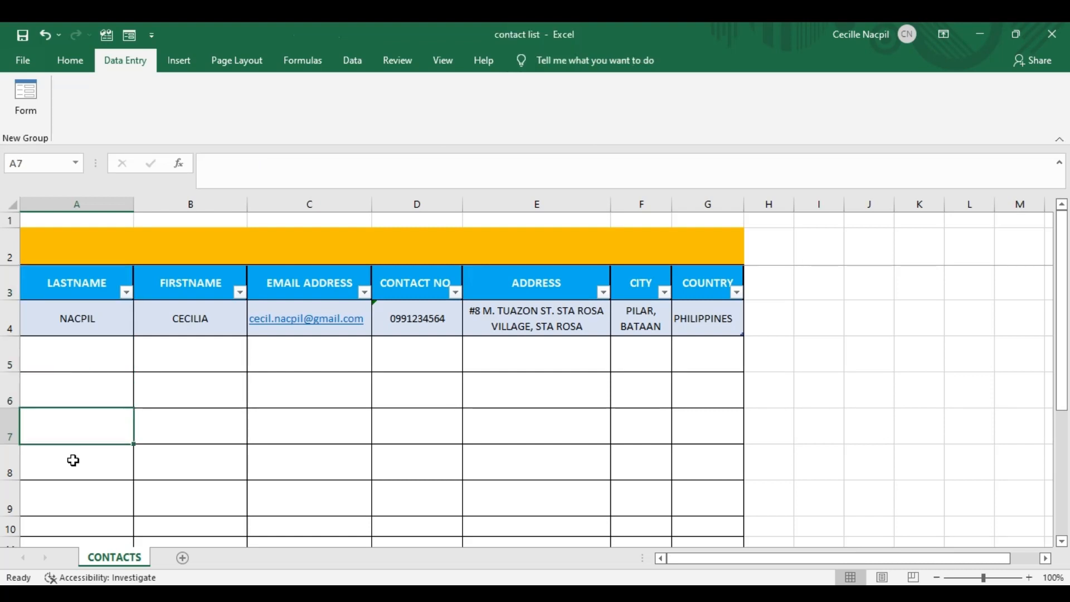
left_click(86, 392)
Try to open the data form from the empty cells A5 and B5 below the table.
left_click(93, 350)
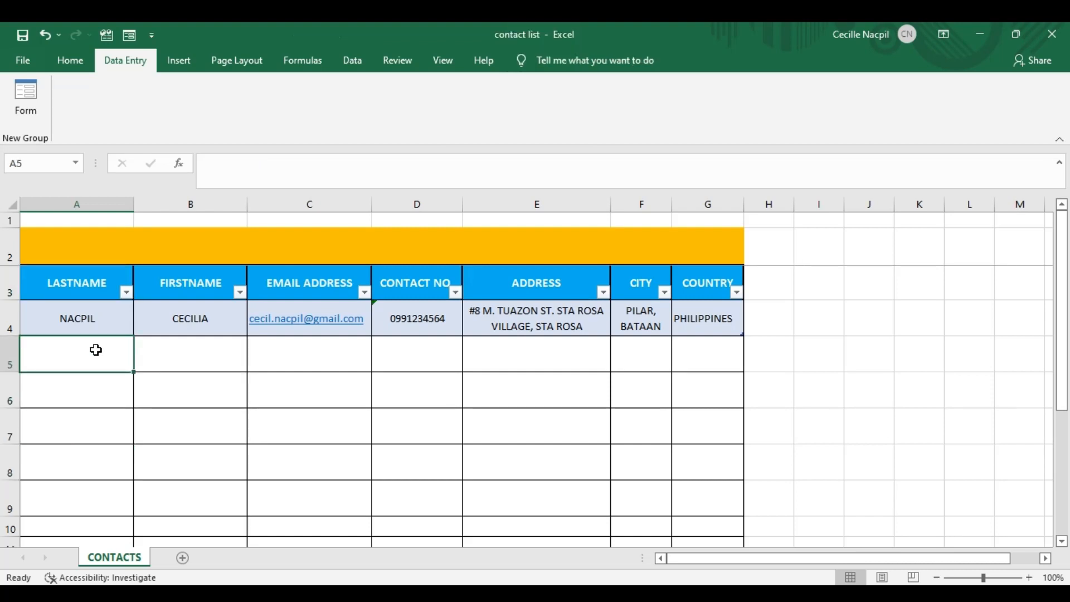
left_click(25, 98)
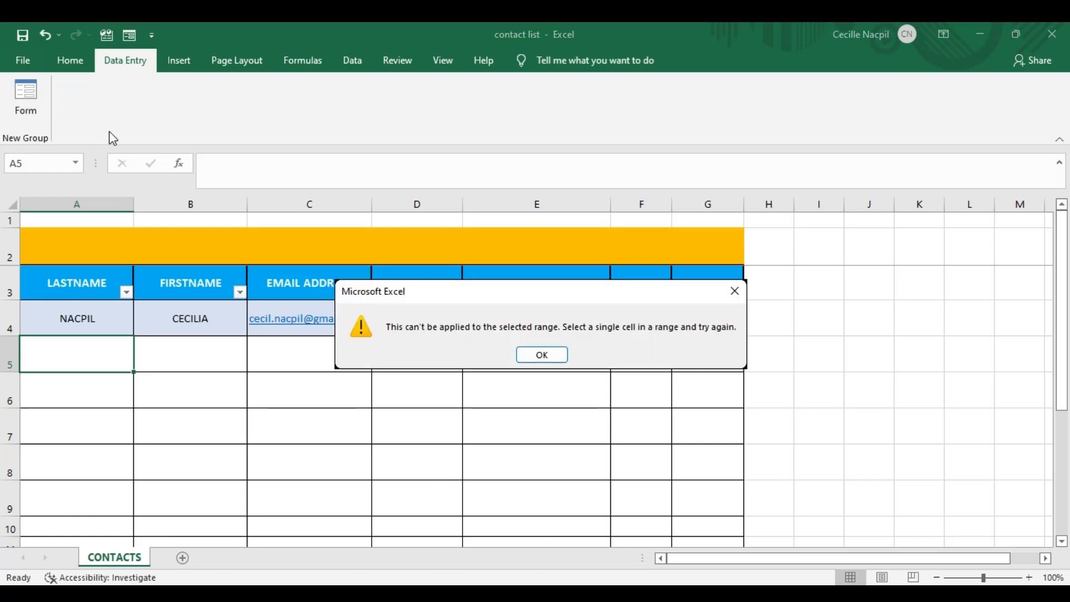
left_click(542, 355)
left_click(190, 354)
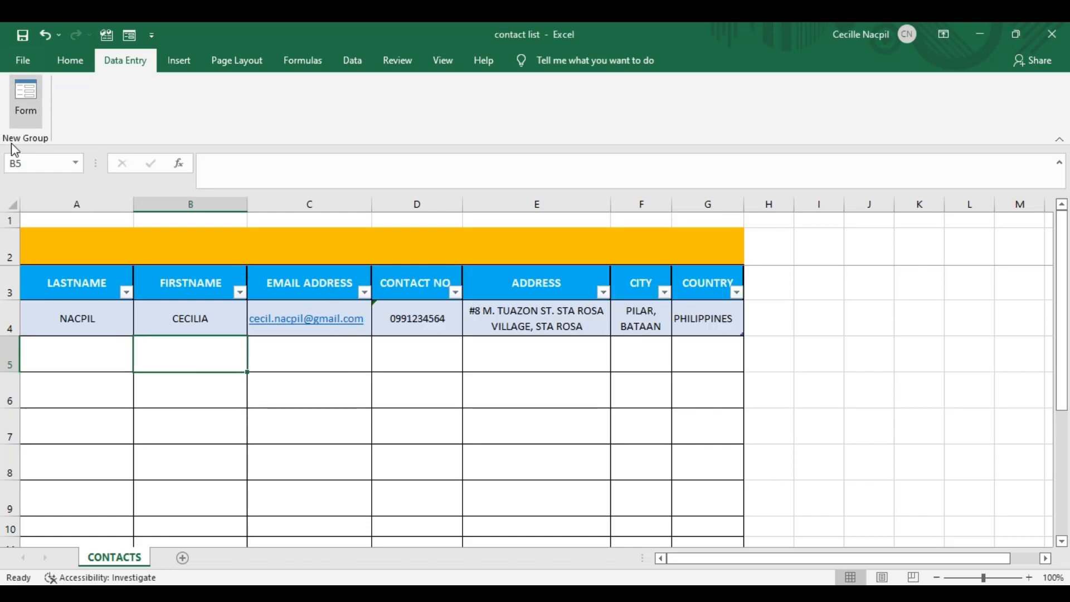
left_click(29, 96)
left_click(564, 355)
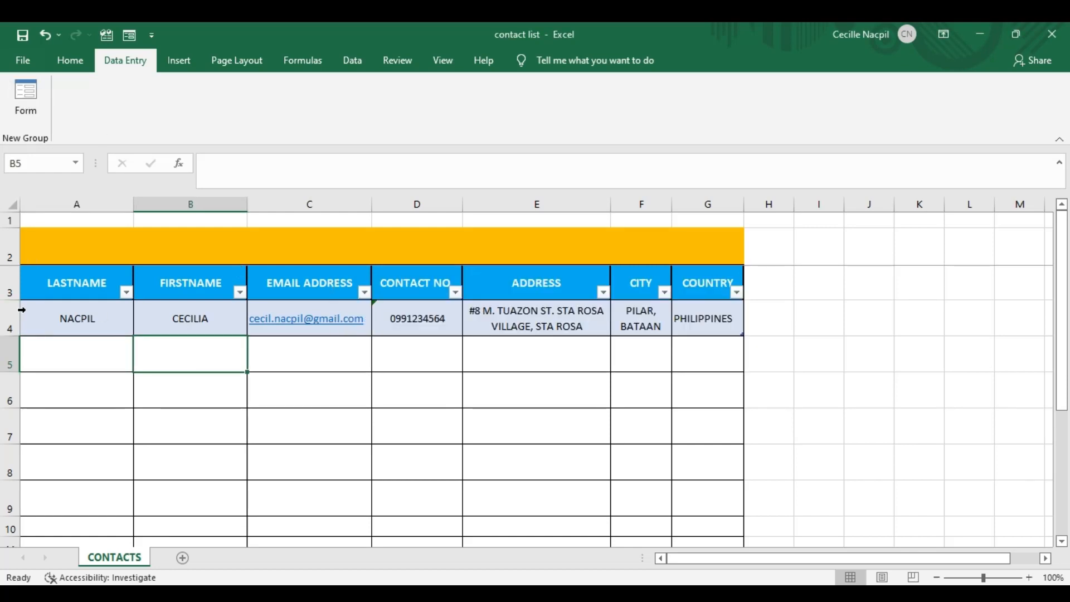
Select the first contact record in row 4 of the table and open the data form.
left_click(25, 315)
left_click(28, 98)
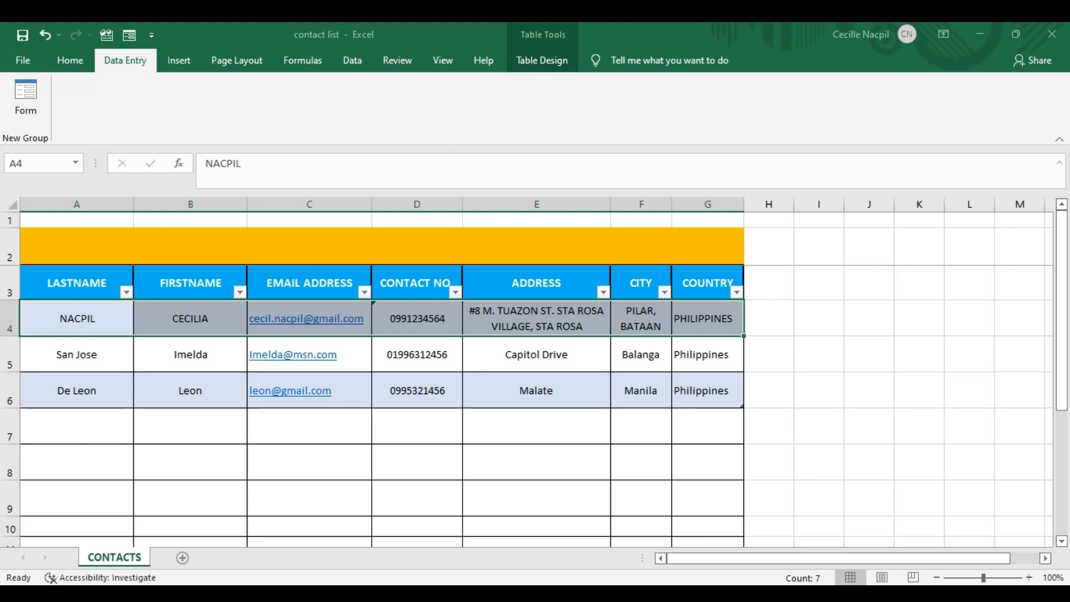
Delete the second contact record, stored in row 5, through the data form.
left_click(510, 359)
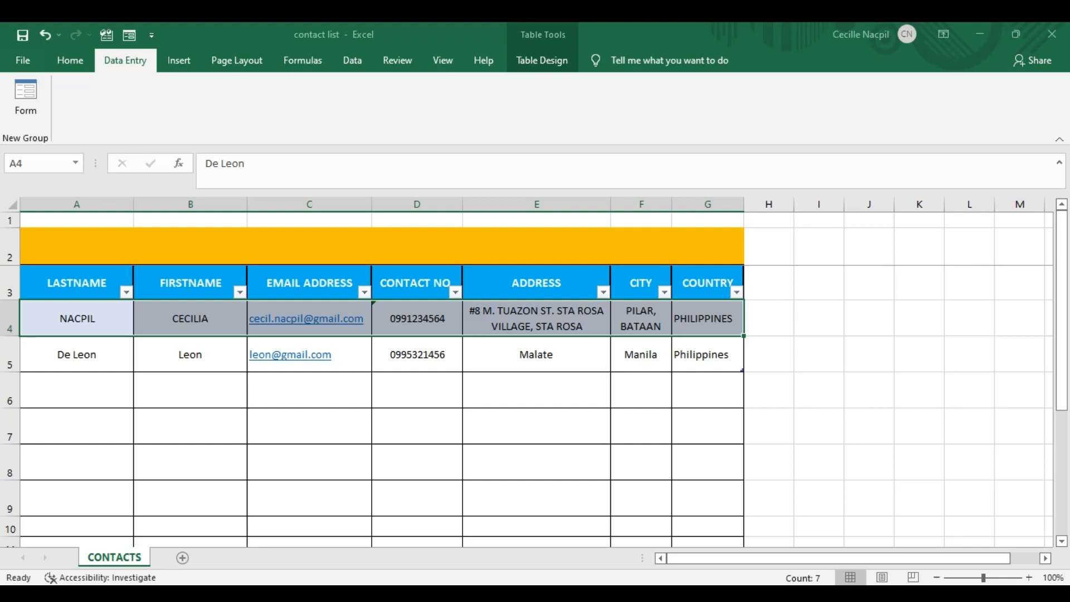
Remove the custom Data Entry tab from the ribbon and apply the change.
left_click(942, 419)
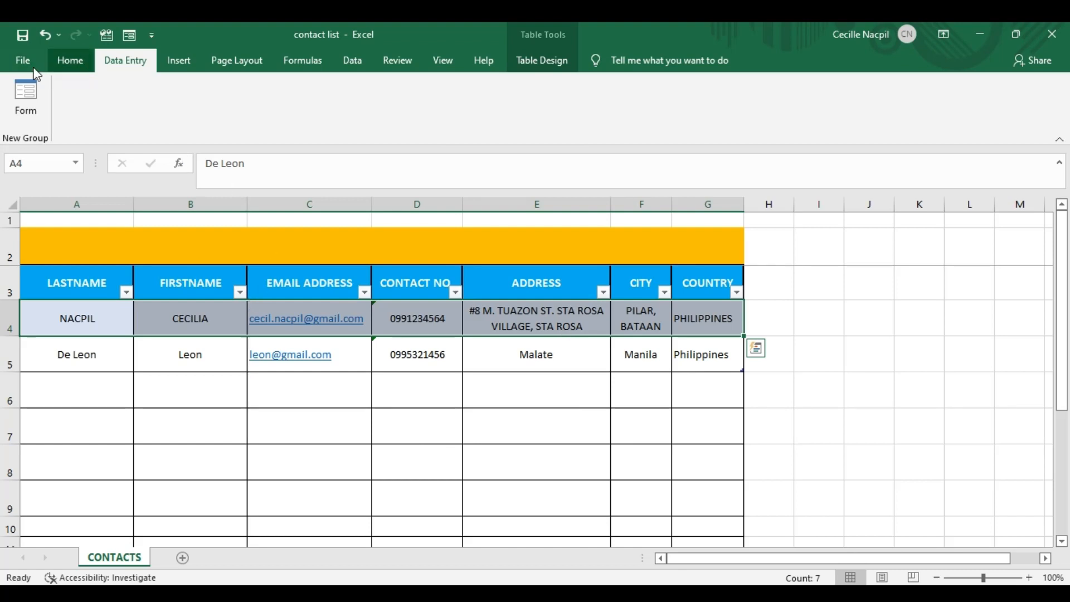
right_click(133, 69)
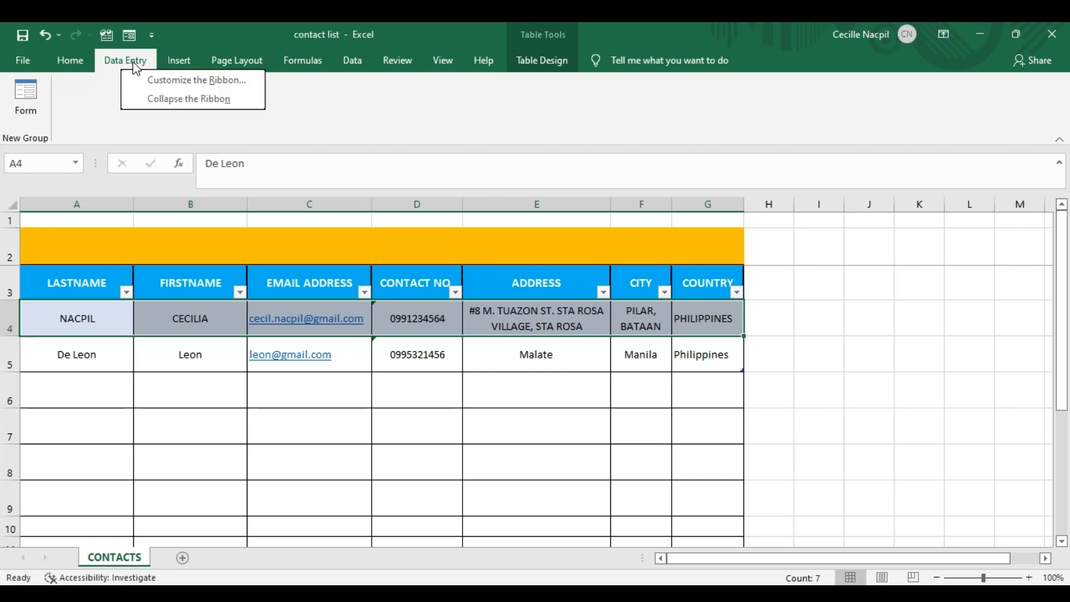
left_click(179, 79)
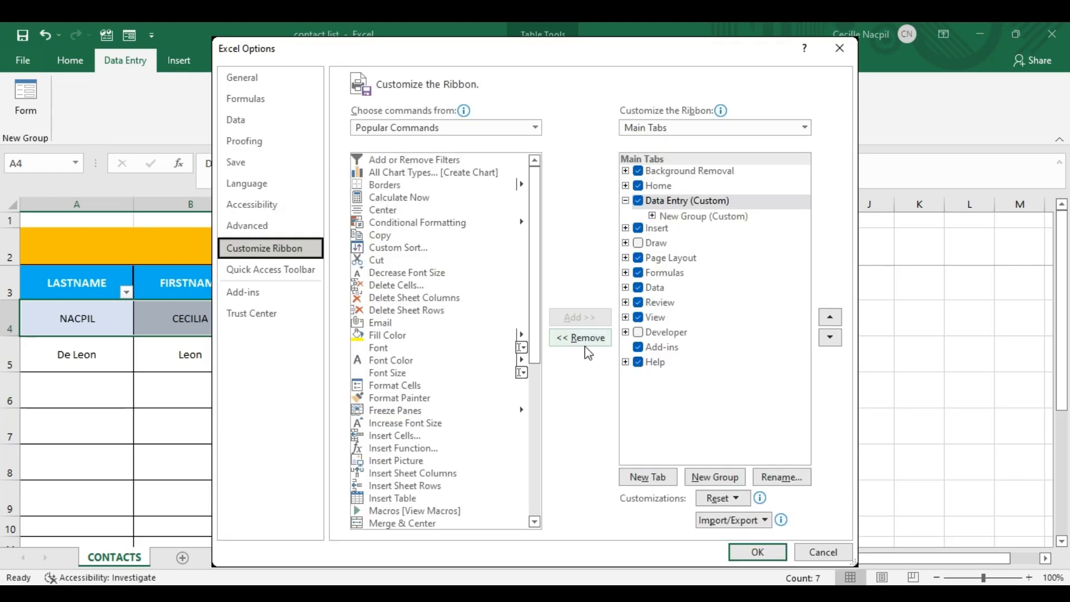
left_click(684, 204)
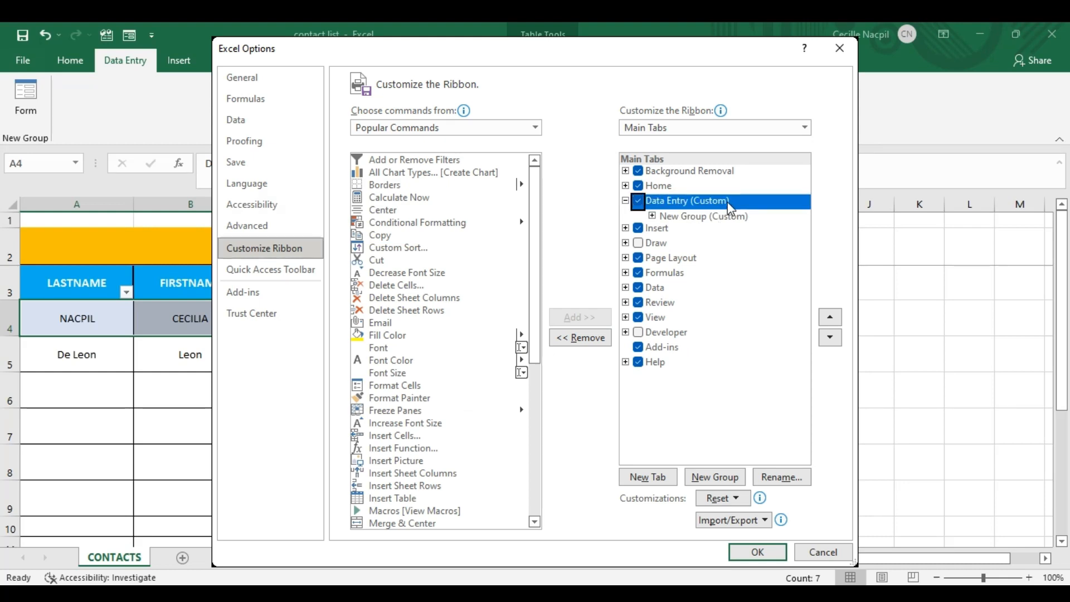
left_click(589, 350)
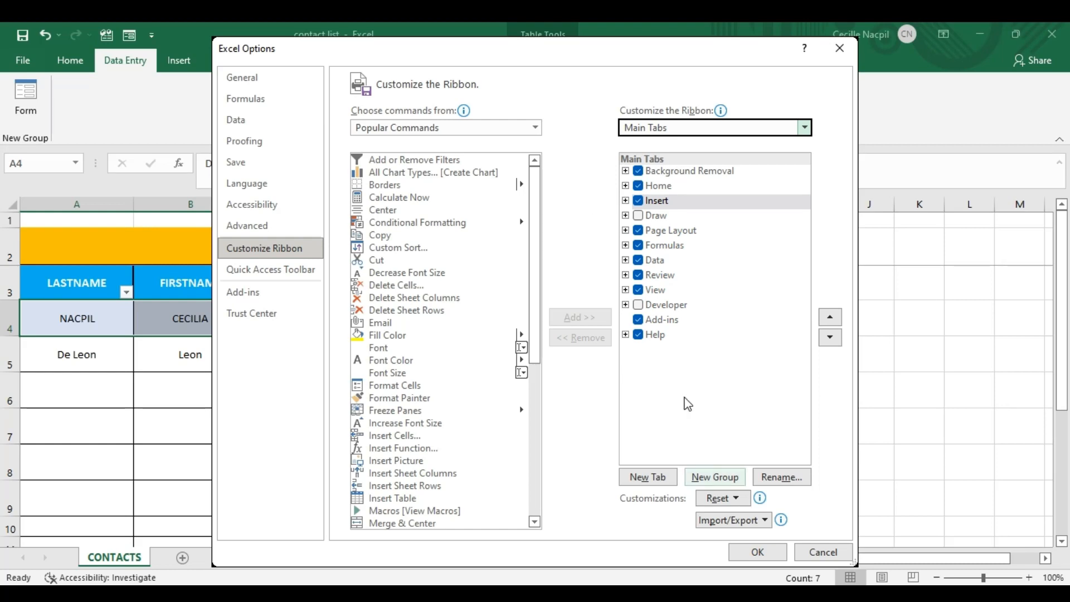
left_click(760, 553)
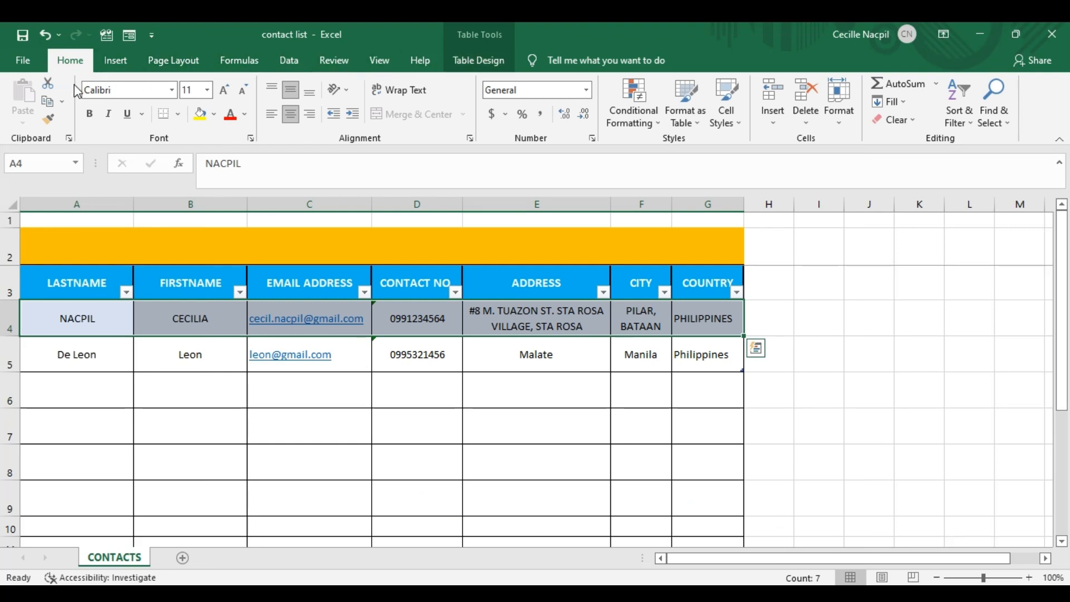
Open the ribbon customization settings in the program options.
left_click(25, 63)
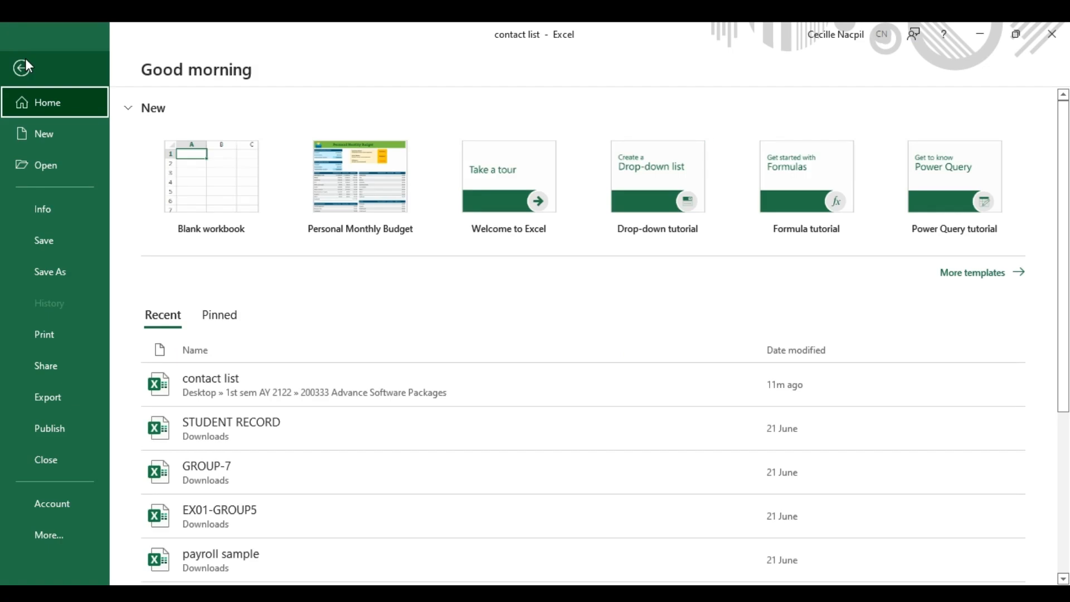
left_click(49, 536)
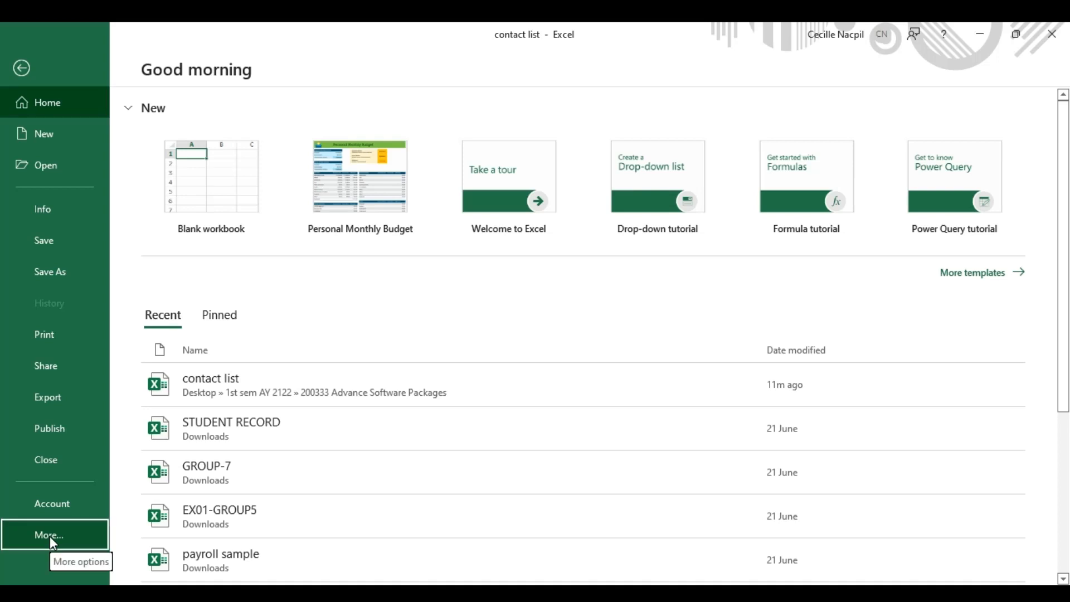
left_click(48, 536)
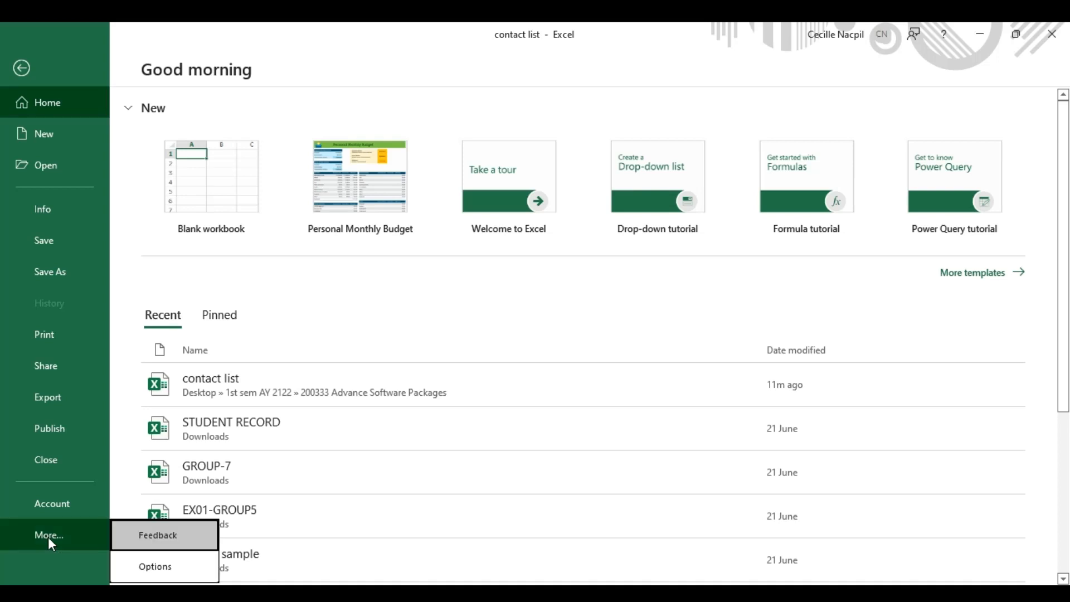
left_click(155, 568)
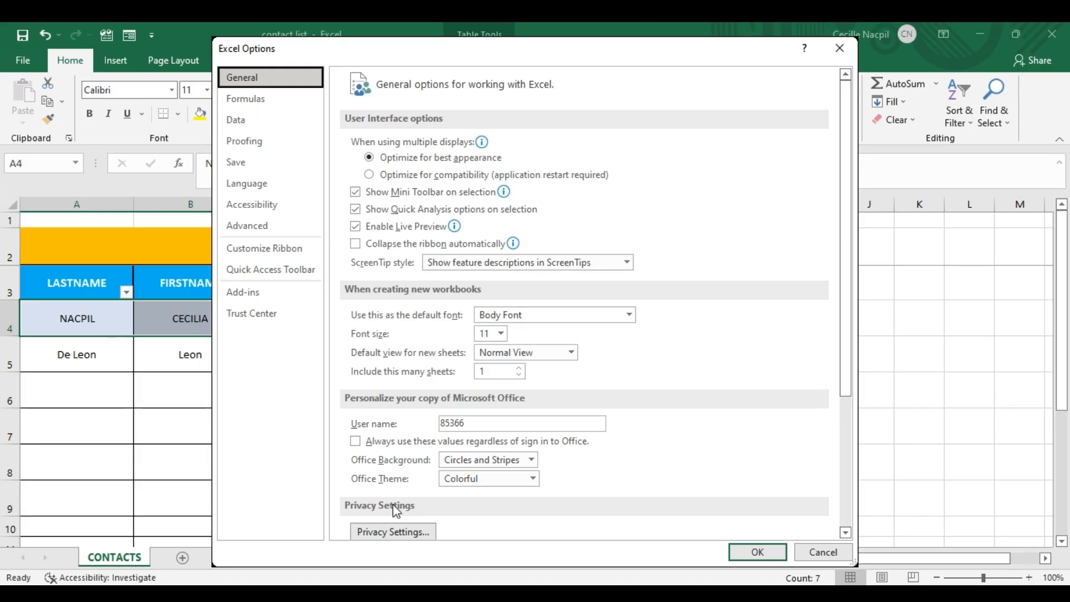
left_click(270, 258)
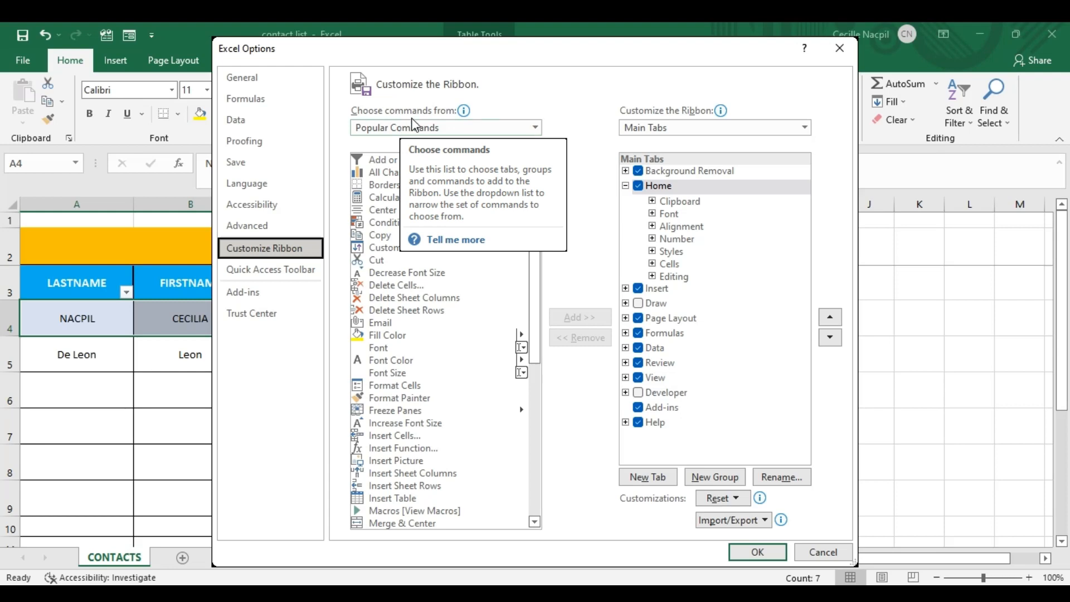
List the Commands Not in the Ribbon and select the Form command.
left_click(536, 129)
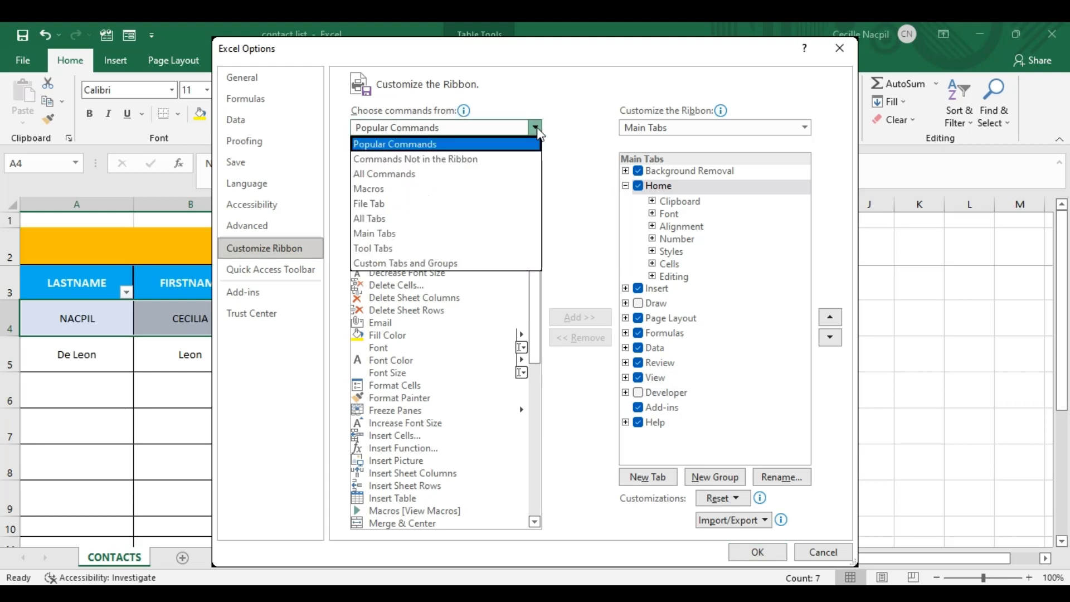
left_click(494, 161)
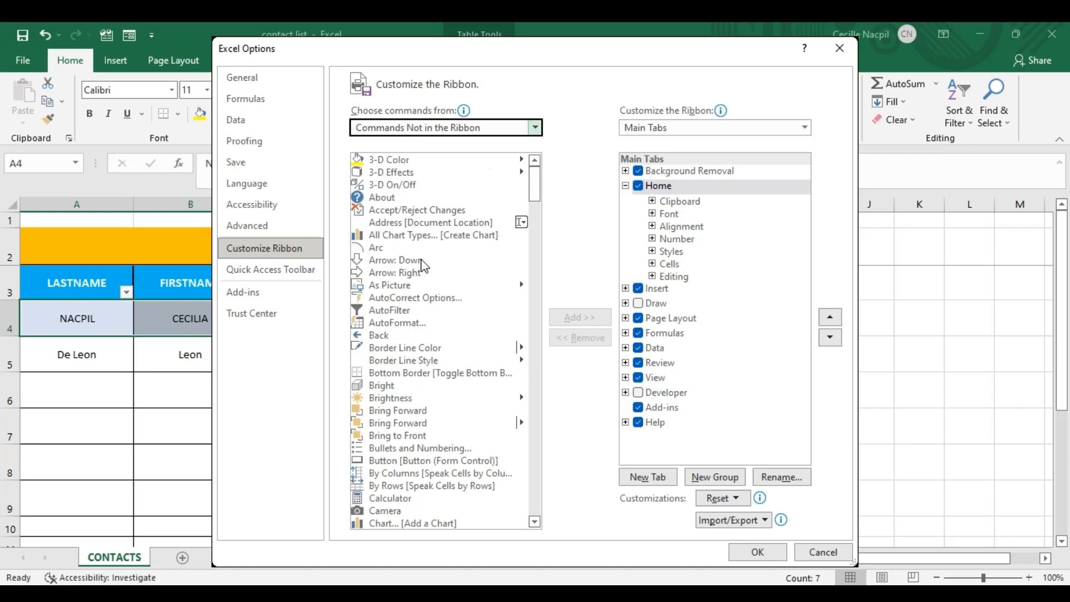
scroll(434, 378, "down", 2)
scroll(434, 377, "down", 3)
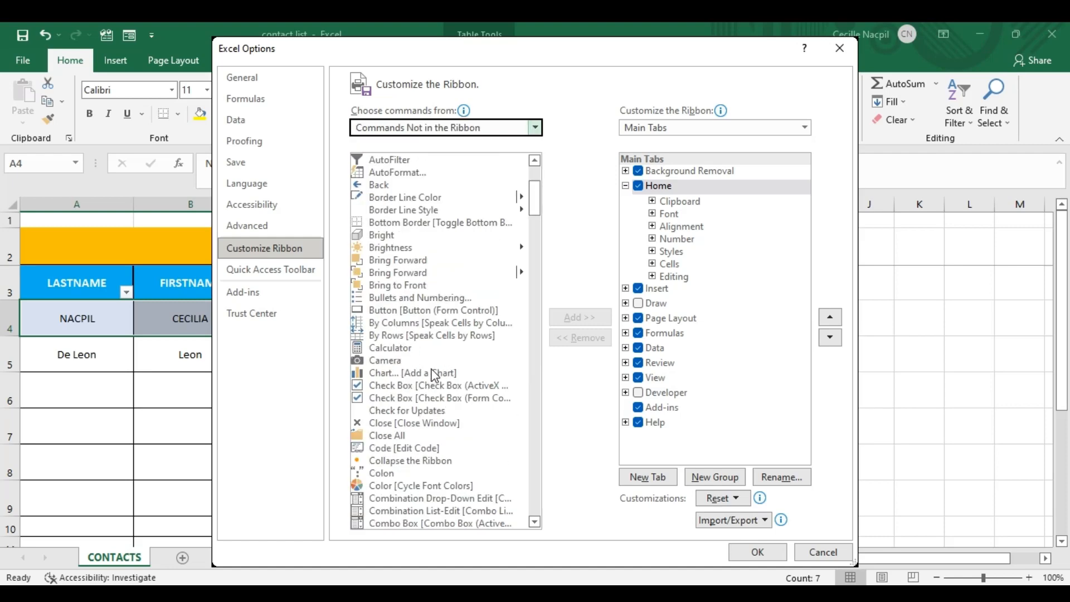
scroll(434, 378, "down", 9)
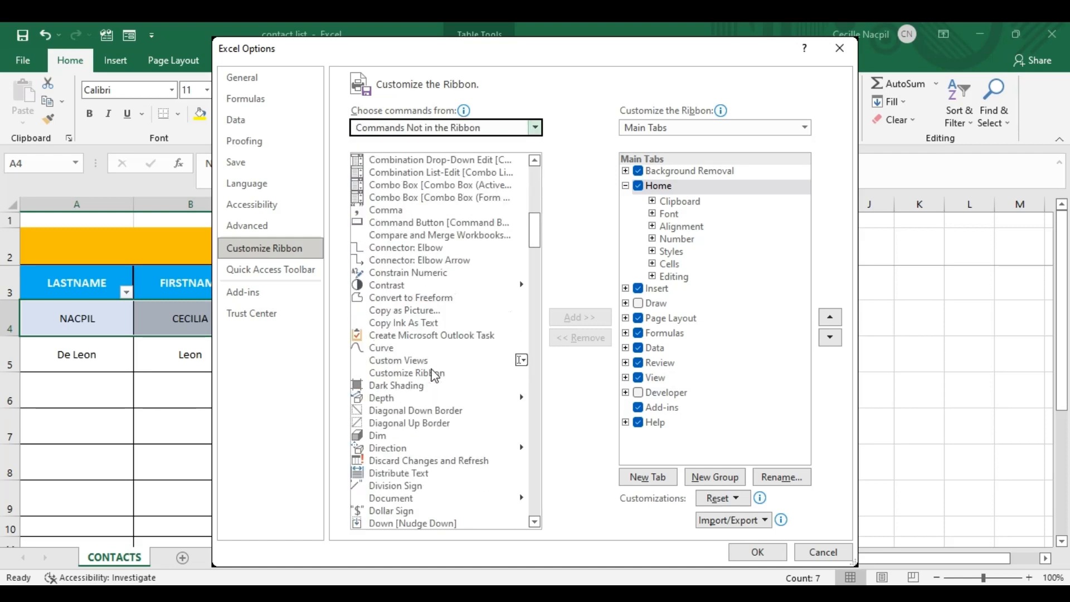
scroll(435, 378, "down", 6)
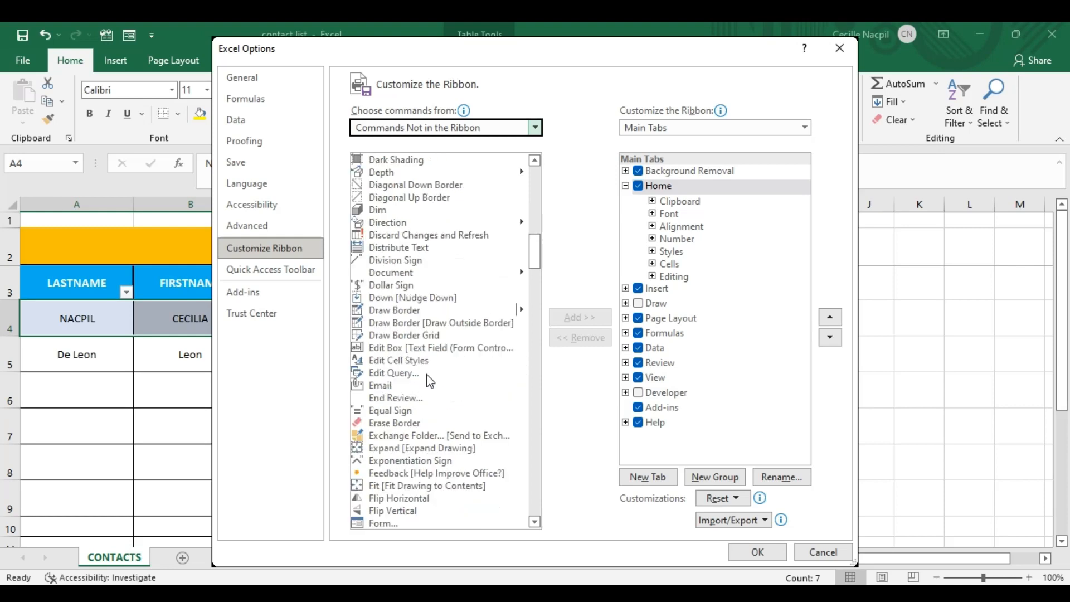
scroll(430, 381, "down", 2)
left_click(387, 449)
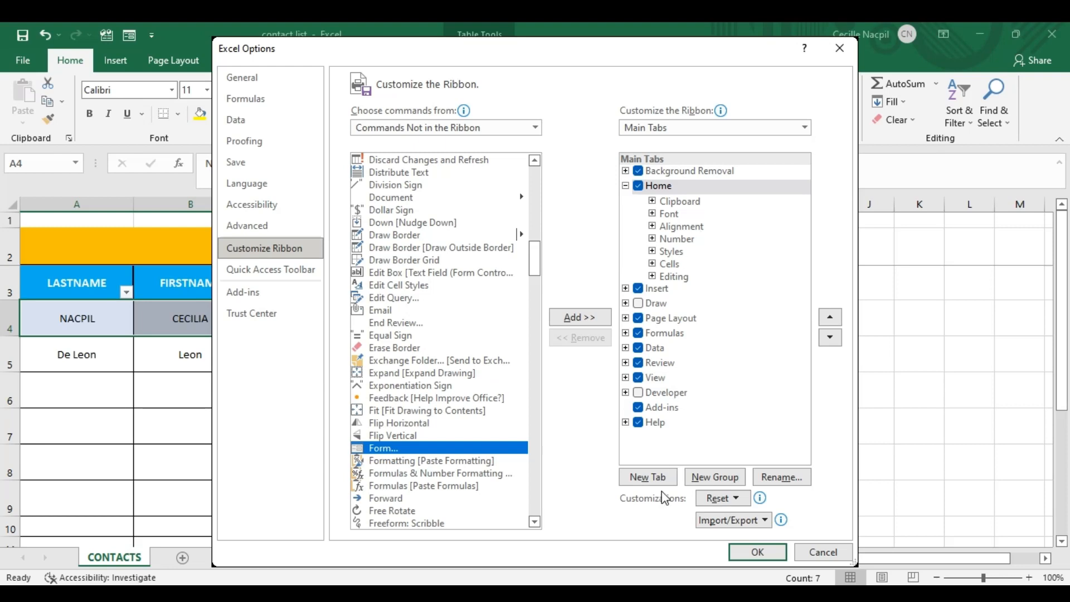
Create a new custom ribbon tab after Home and rename it "Data entry".
left_click(648, 477)
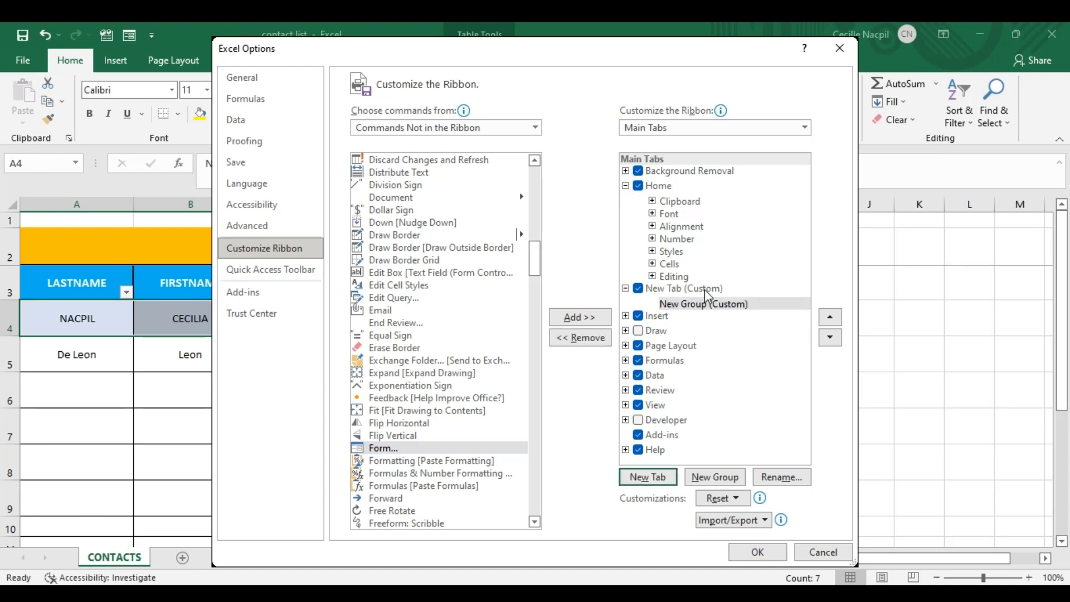
left_click(690, 290)
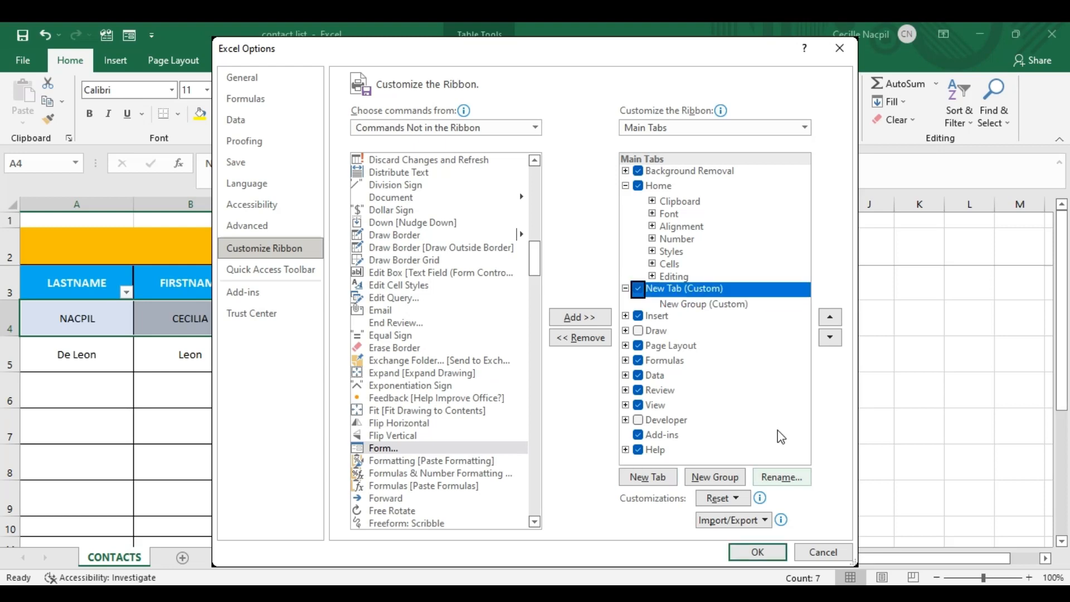
left_click(797, 477)
type("D")
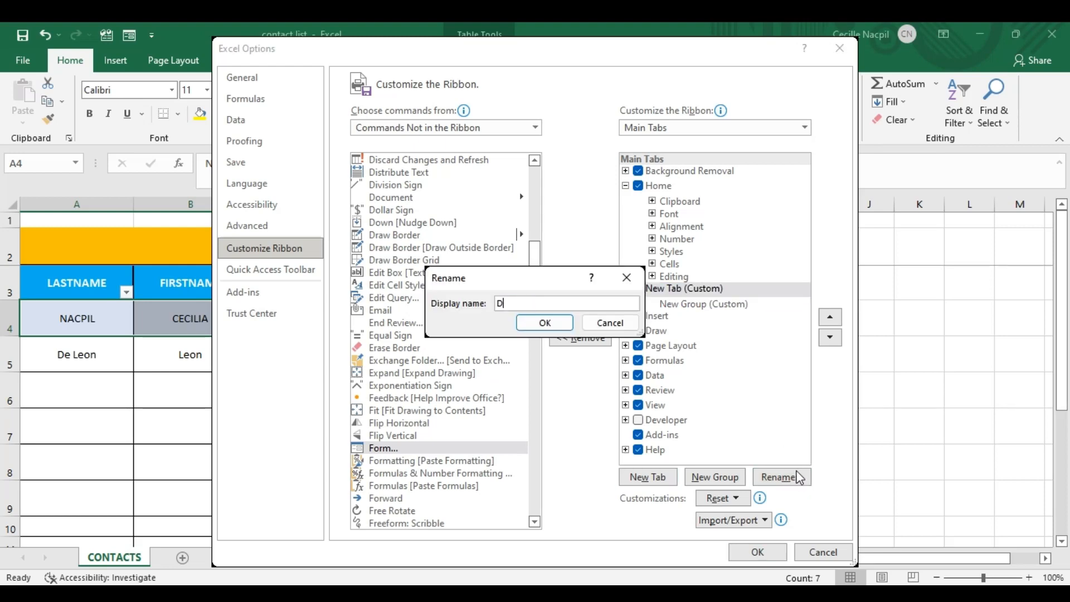
type("ata entry")
left_click(532, 326)
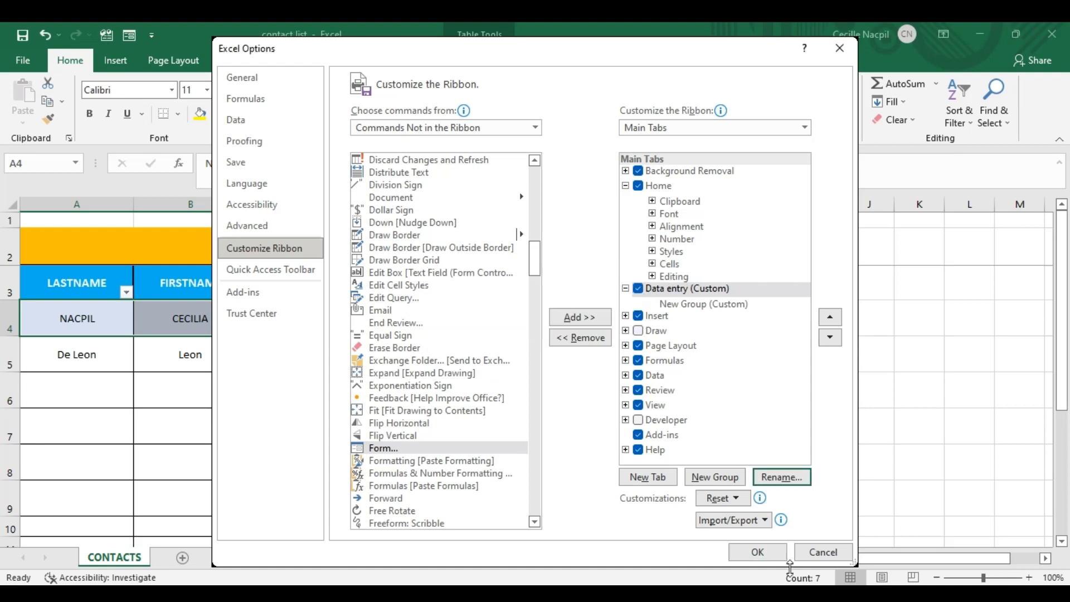
Add the Form command to the new custom group of the Data entry tab and apply the ribbon changes.
left_click(581, 322)
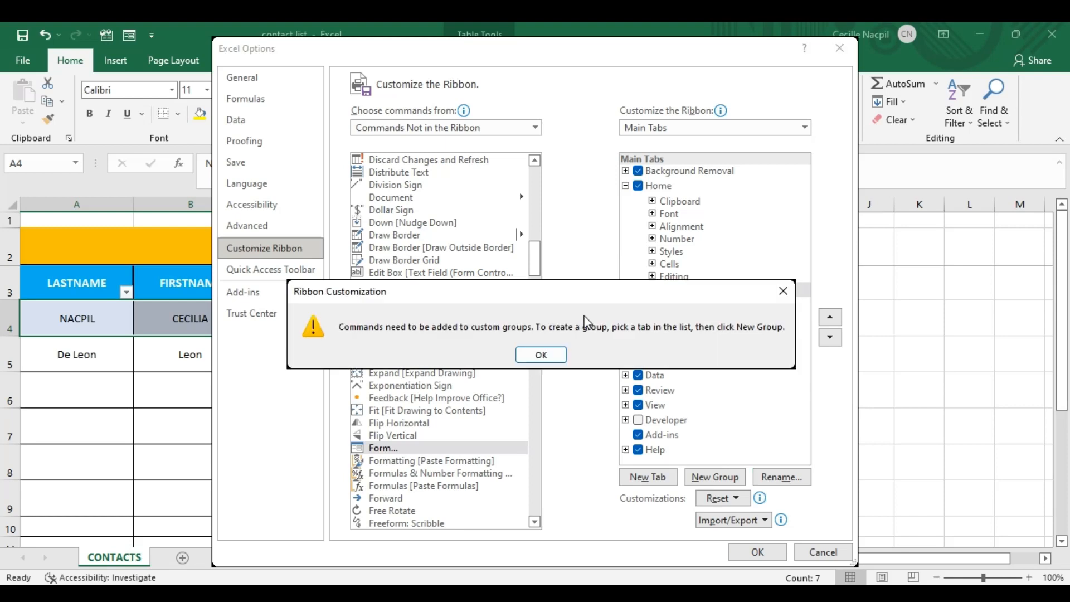
left_click(527, 355)
left_click(679, 311)
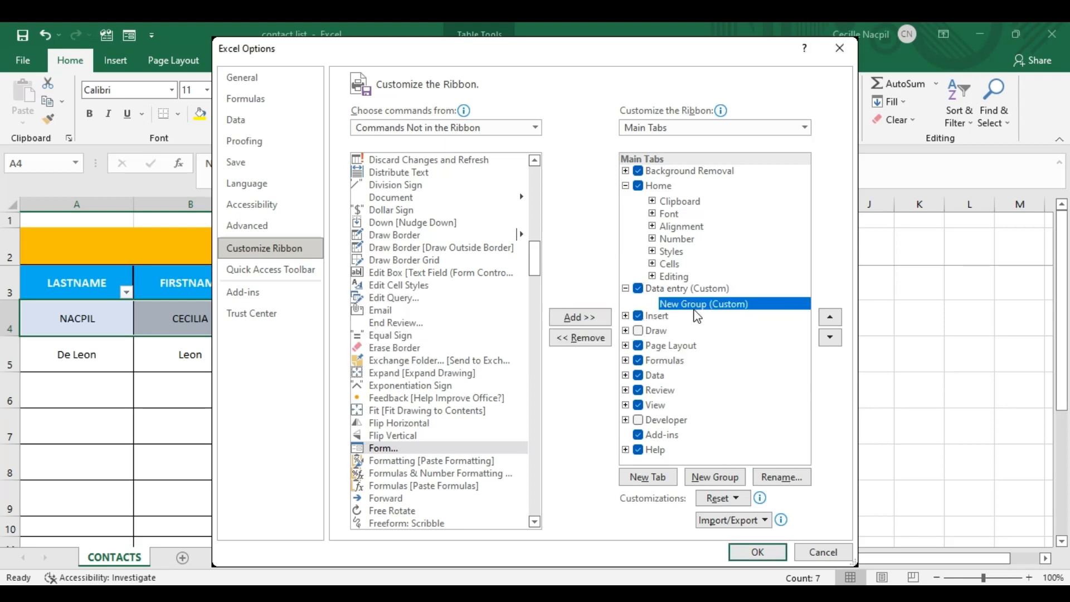
left_click(569, 318)
left_click(756, 552)
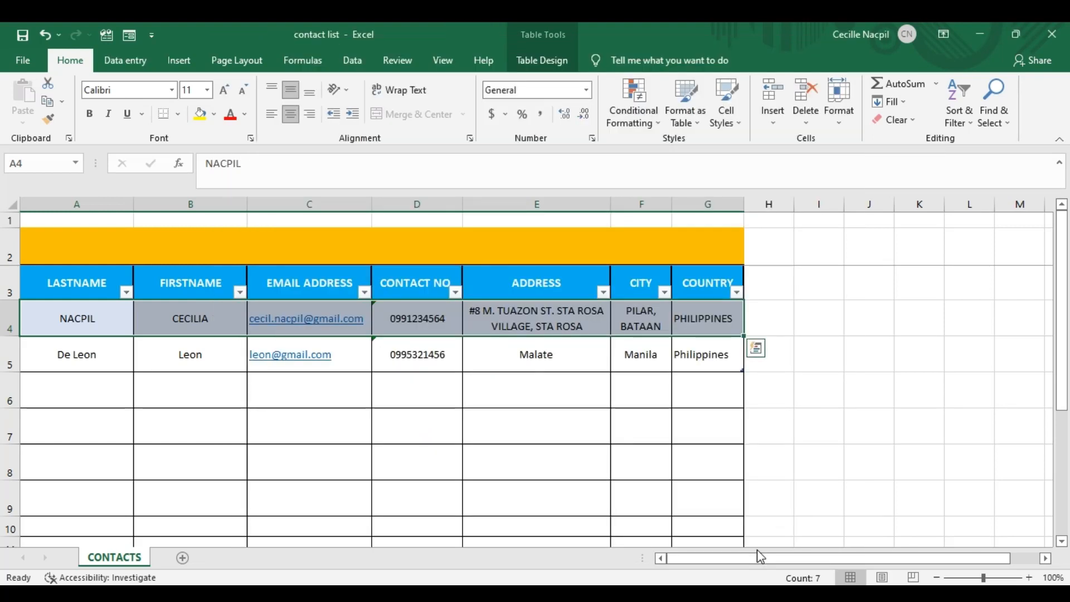
Reopen the ribbon customization settings and select the custom Data entry tab for removal.
right_click(120, 61)
left_click(179, 68)
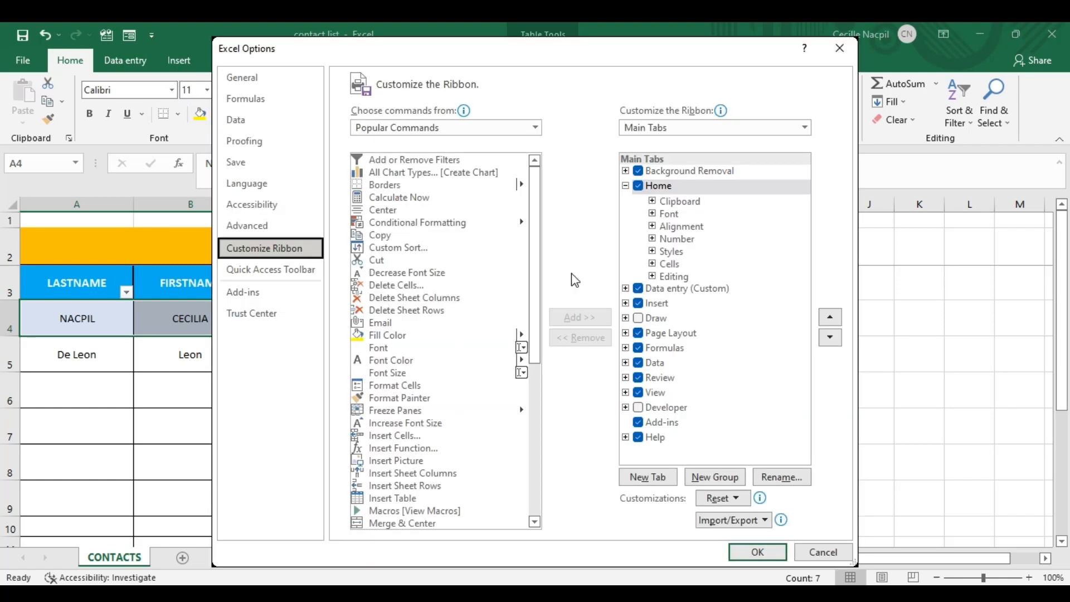
left_click(697, 289)
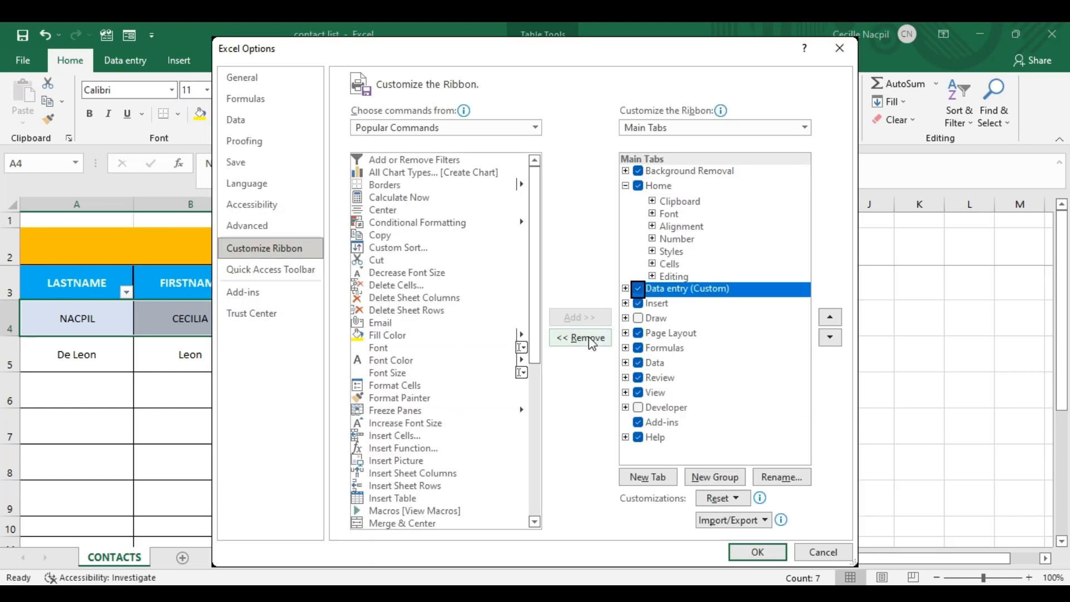